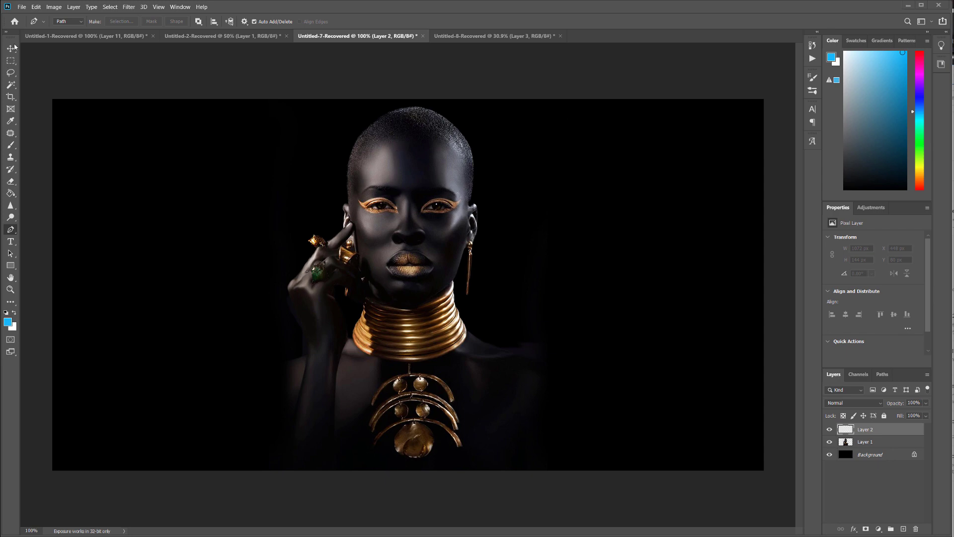
pyautogui.click(363, 219)
pyautogui.scroll(1, 503, 184)
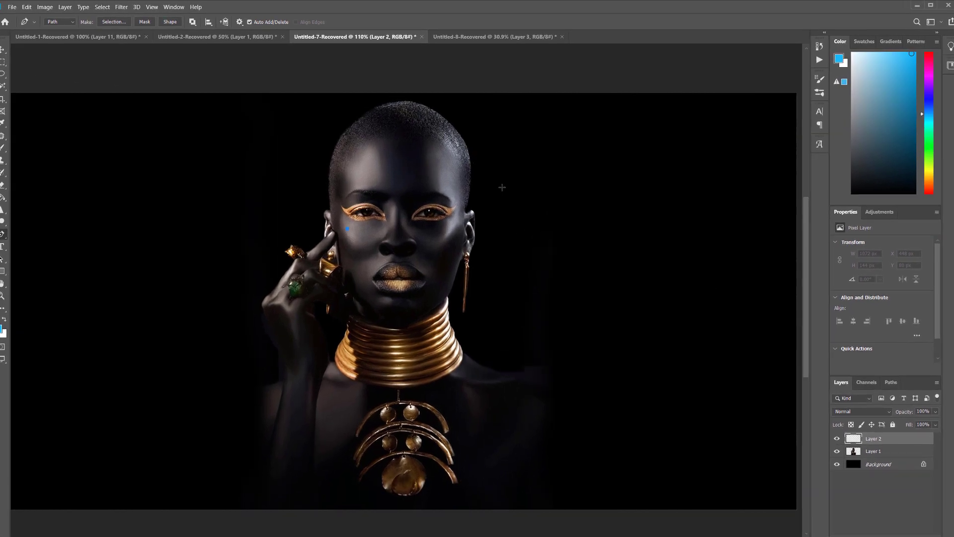
pyautogui.scroll(5, 502, 186)
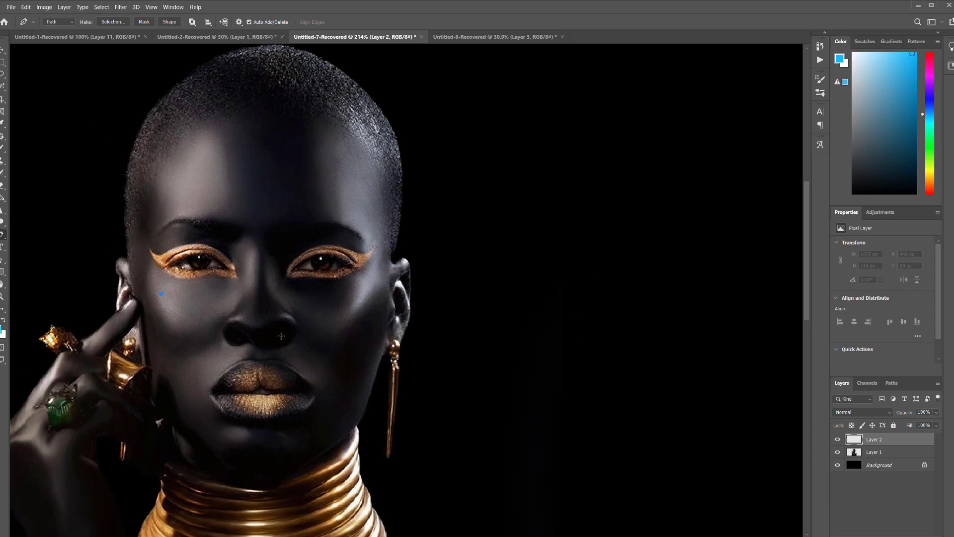
pyautogui.scroll(-5, 281, 336)
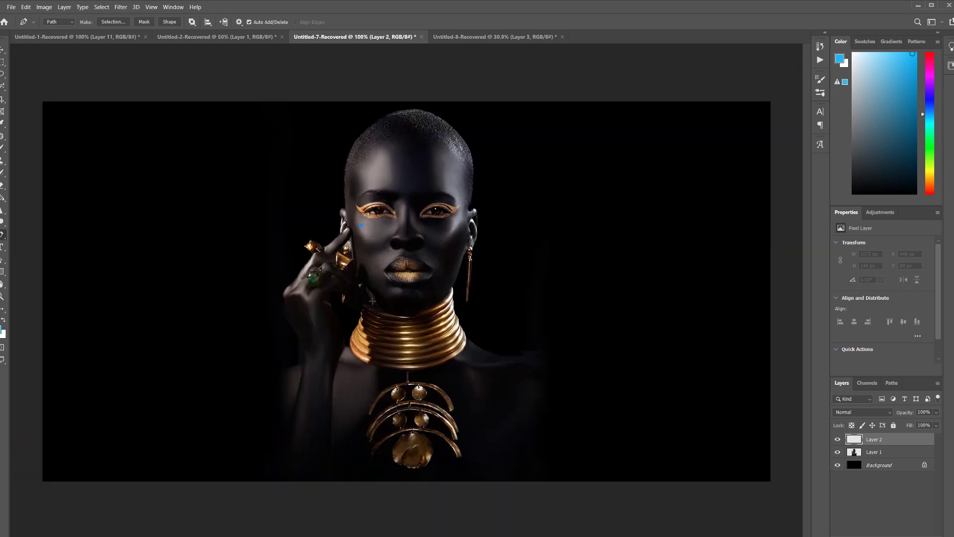
pyautogui.scroll(2, 373, 301)
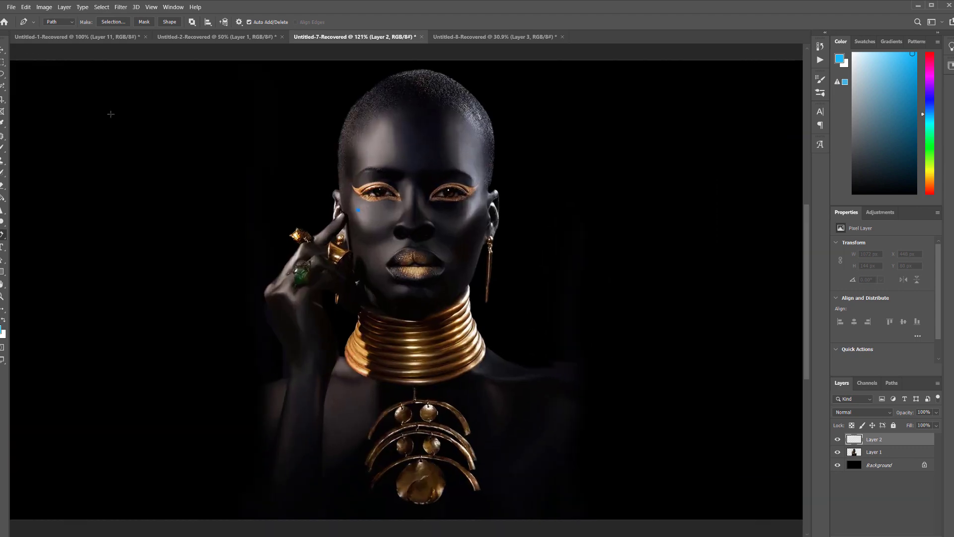
pyautogui.click(101, 7)
pyautogui.click(44, 7)
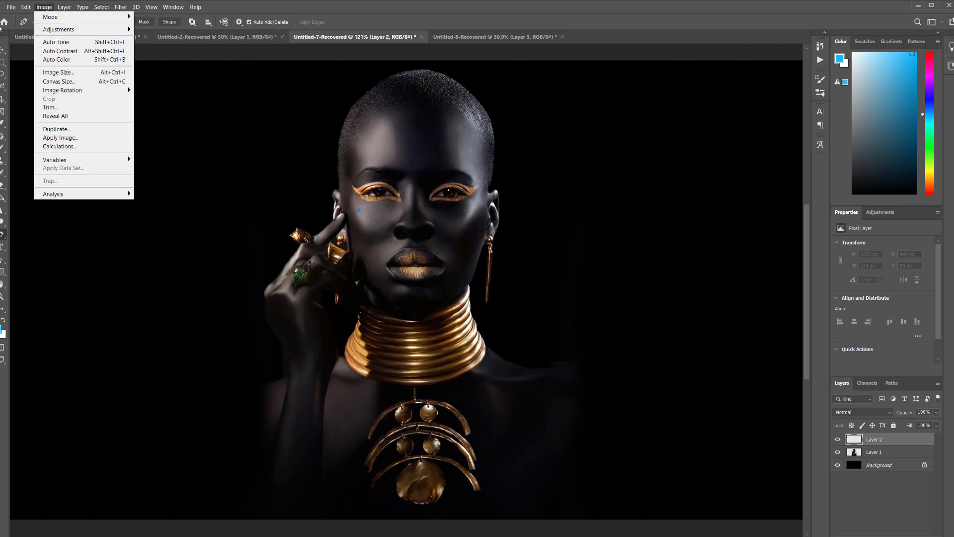
pyautogui.click(1, 50)
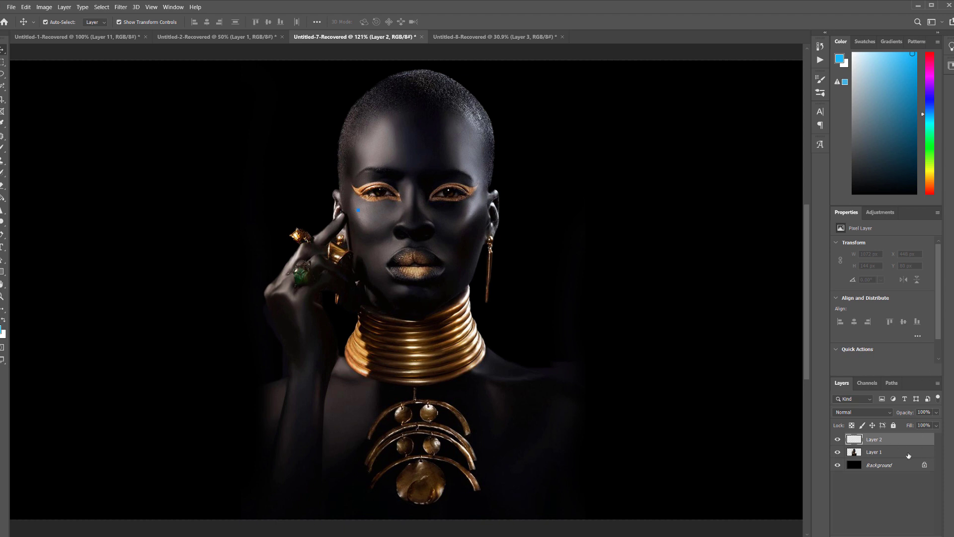
pyautogui.click(886, 454)
pyautogui.click(886, 441)
pyautogui.press('Delete')
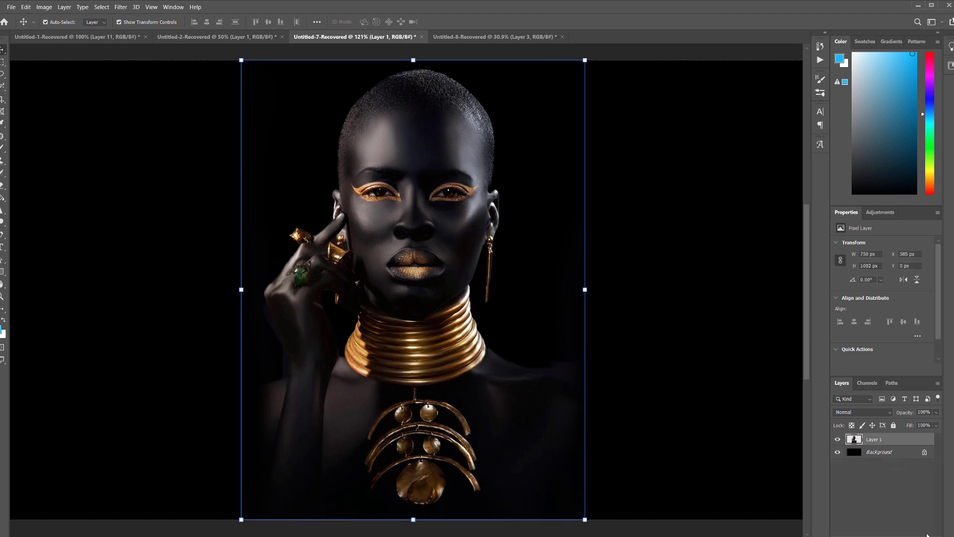
pyautogui.hotkey('ctrl', 'z')
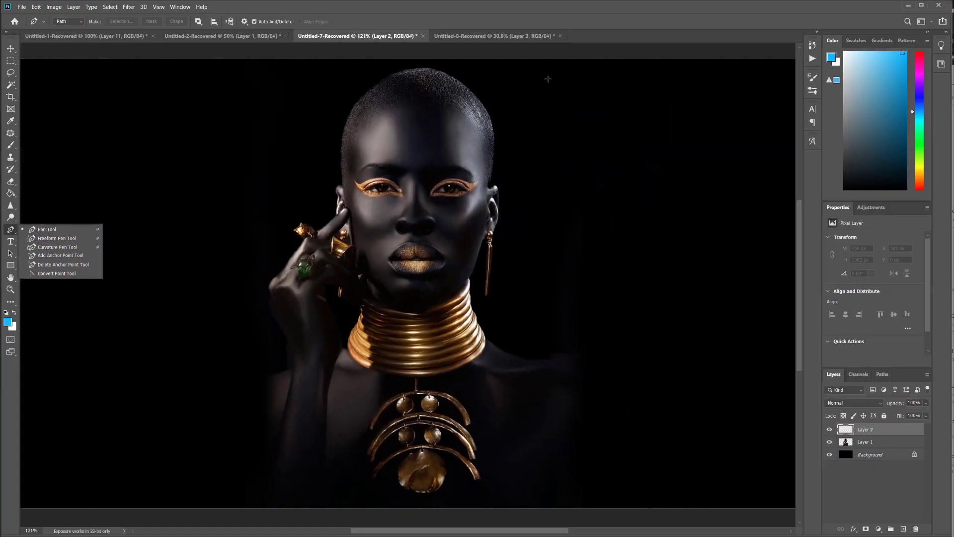
# - Activate the Brush tool and open its brush settings
pyautogui.click(564, 17)
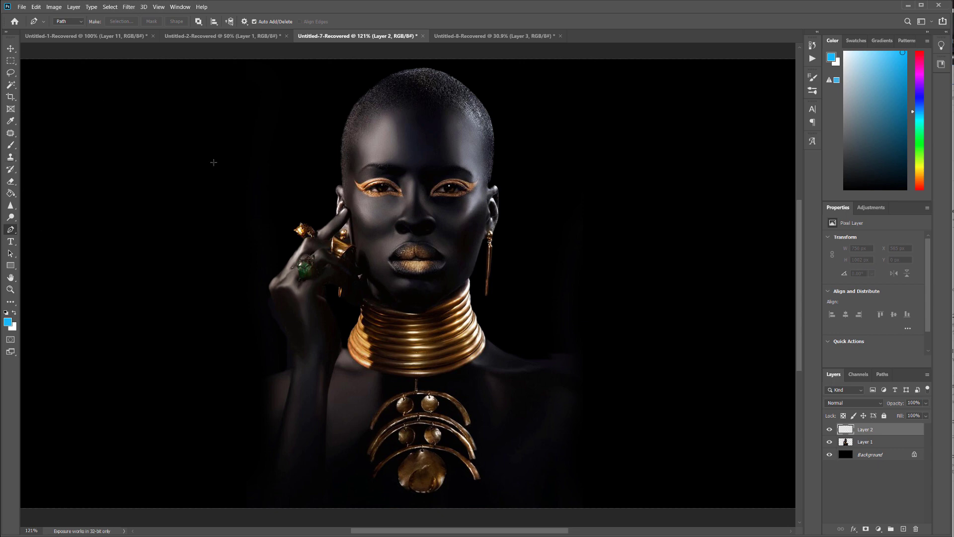
pyautogui.click(10, 146)
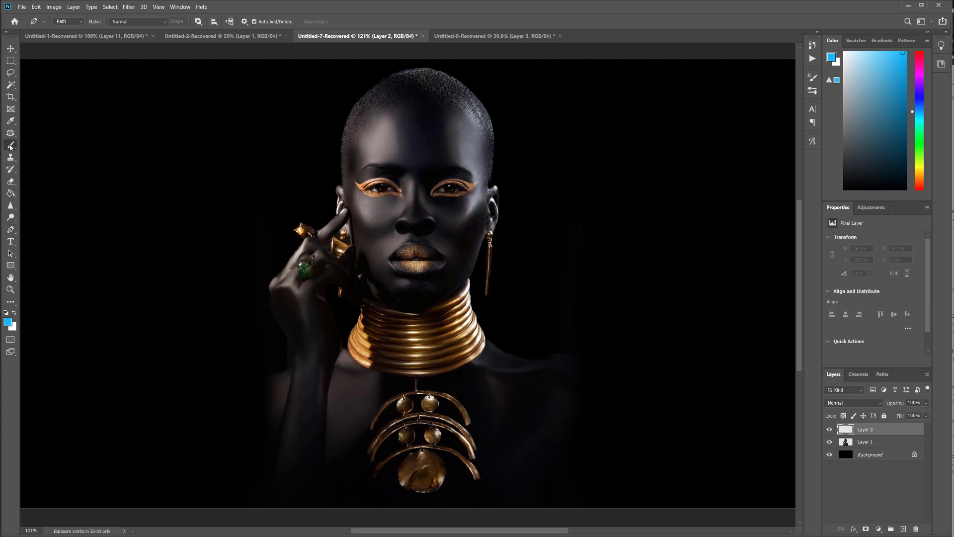
pyautogui.rightClick(10, 145)
pyautogui.click(60, 148)
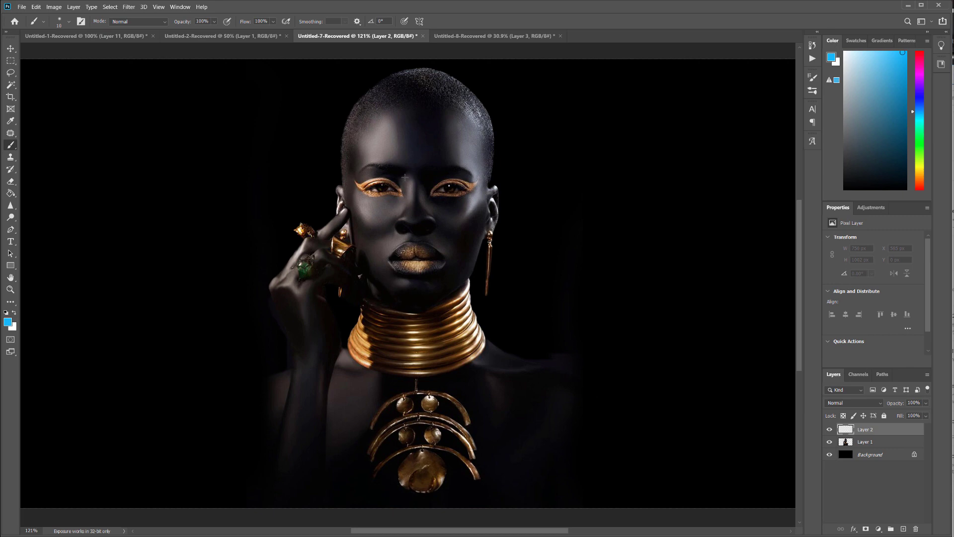
pyautogui.click(68, 24)
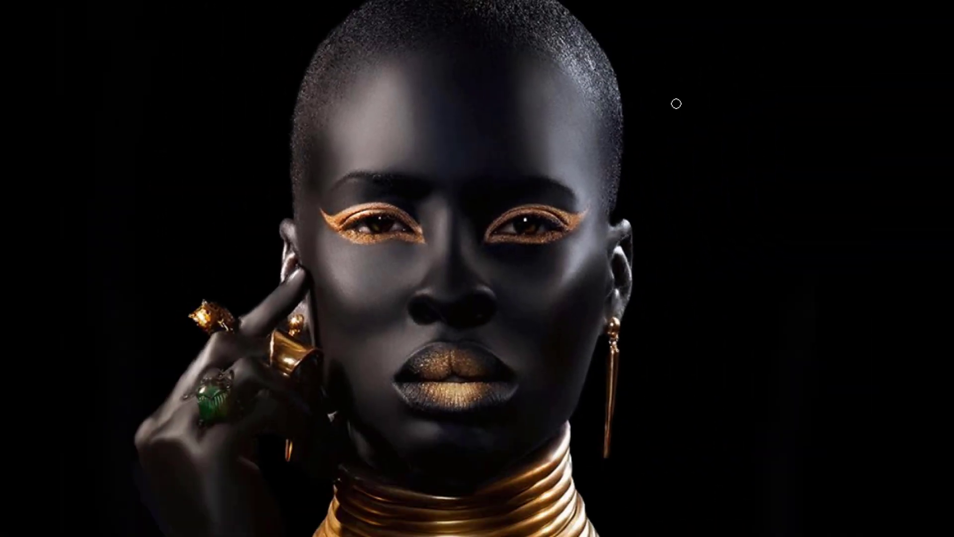
pyautogui.press('i')
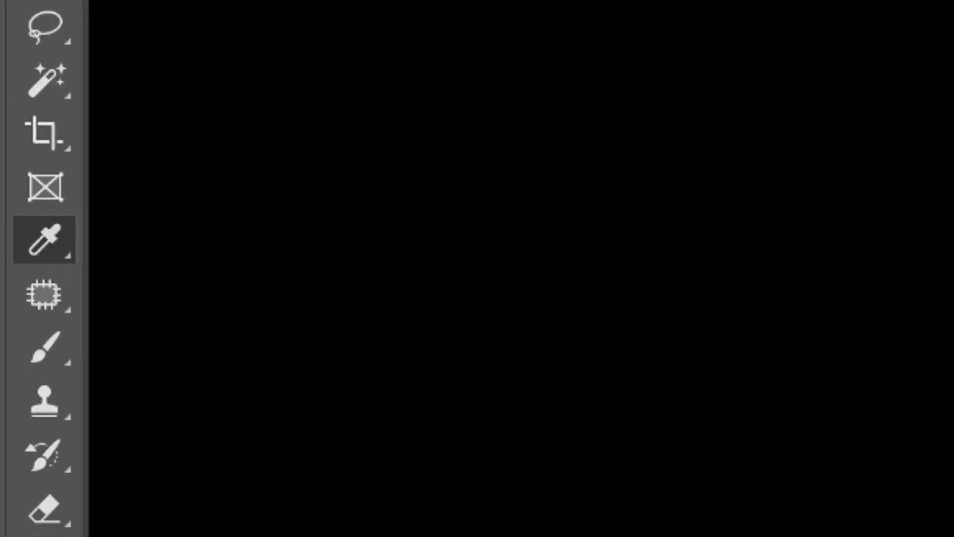
pyautogui.press('b')
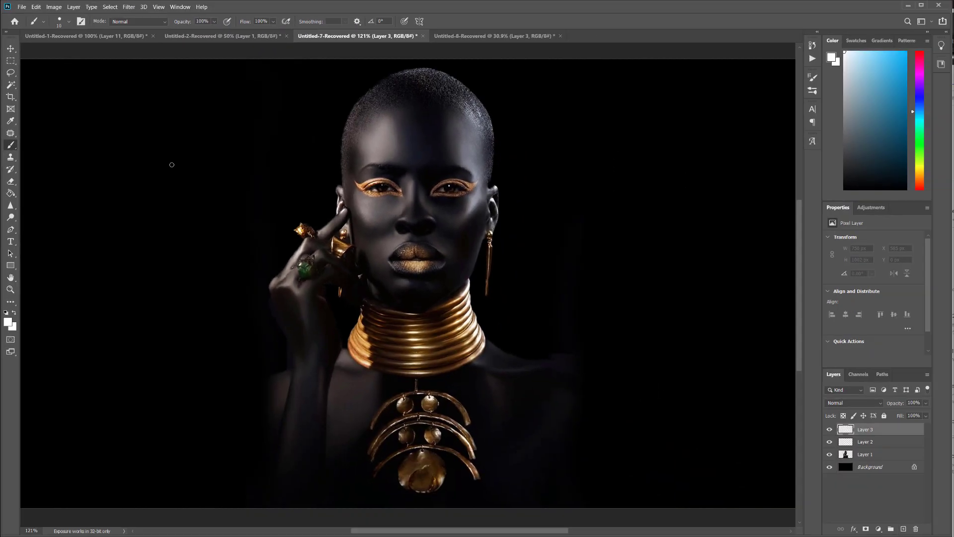
# - Try painting a freehand white brush stroke across the portrait's head and undo it
pyautogui.moveTo(161, 166)
pyautogui.mouseDown()
pyautogui.moveTo(243, 139)
pyautogui.moveTo(520, 118)
pyautogui.moveTo(603, 153)
pyautogui.moveTo(468, 248)
pyautogui.mouseUp()
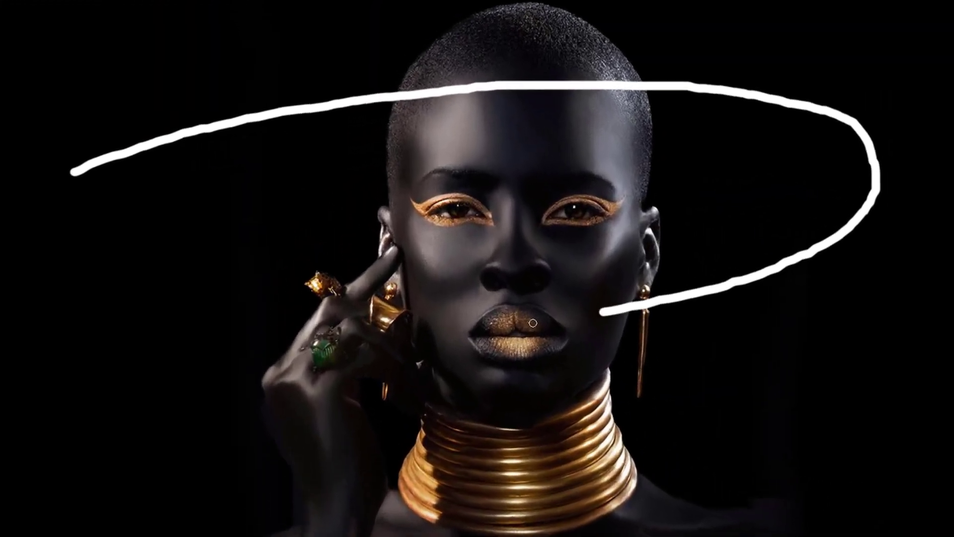
pyautogui.moveTo(533, 323)
pyautogui.mouseDown()
pyautogui.moveTo(144, 469)
pyautogui.moveTo(338, 535)
pyautogui.moveTo(875, 405)
pyautogui.moveTo(626, 536)
pyautogui.mouseUp()
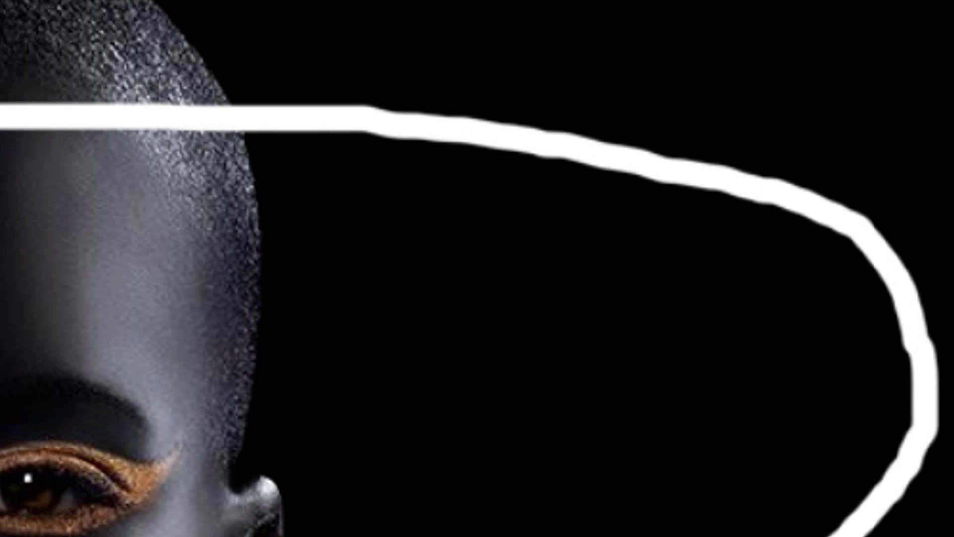
pyautogui.hotkey('ctrl', 'z')
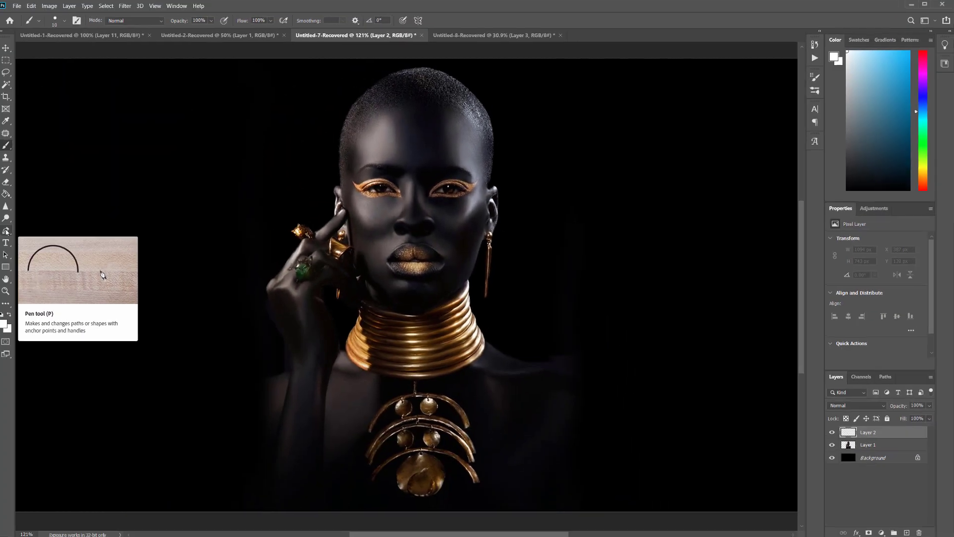
# - Try drawing a closed triangular path across the portrait with the Pen tool and delete it
pyautogui.click(11, 230)
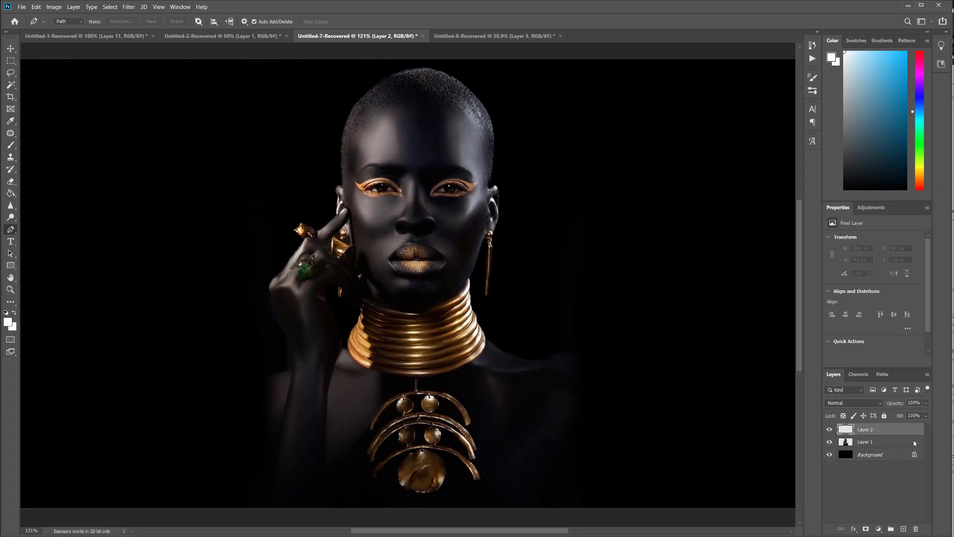
pyautogui.click(165, 165)
pyautogui.click(698, 109)
pyautogui.click(478, 442)
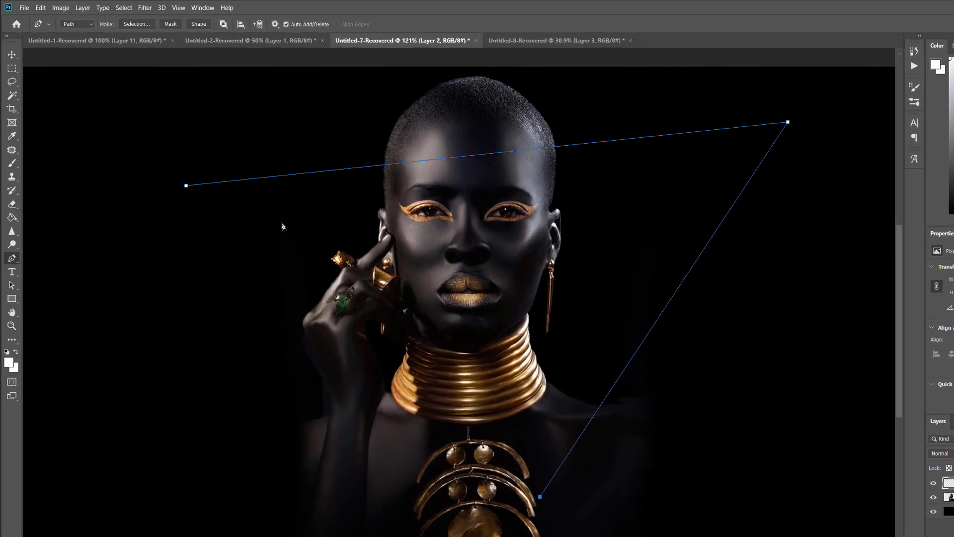
pyautogui.click(185, 185)
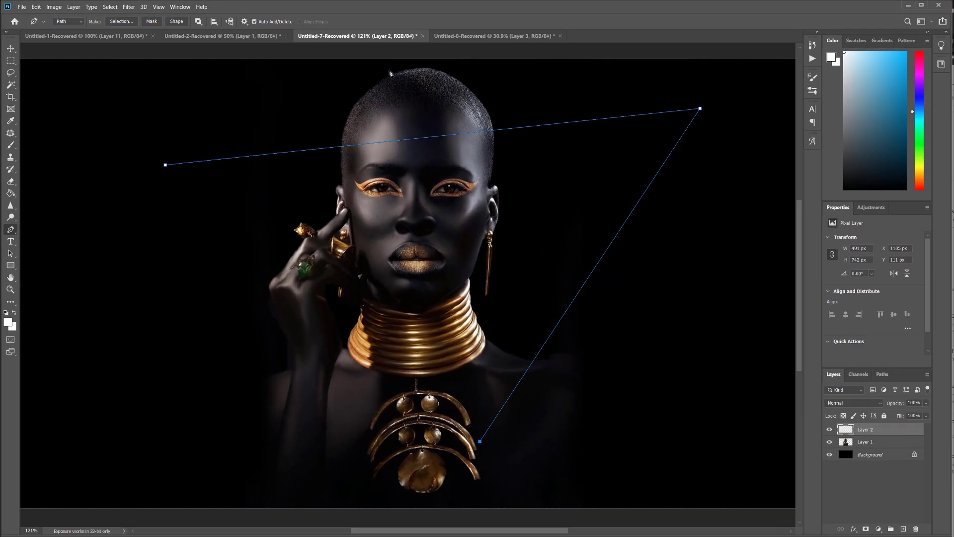
pyautogui.press('Delete')
pyautogui.press('Delete')
# - Draw a closed inverted-triangle path with the Pen tool, its upper edge across the brows and its lower point on the pendant
pyautogui.click(182, 173)
pyautogui.click(642, 179)
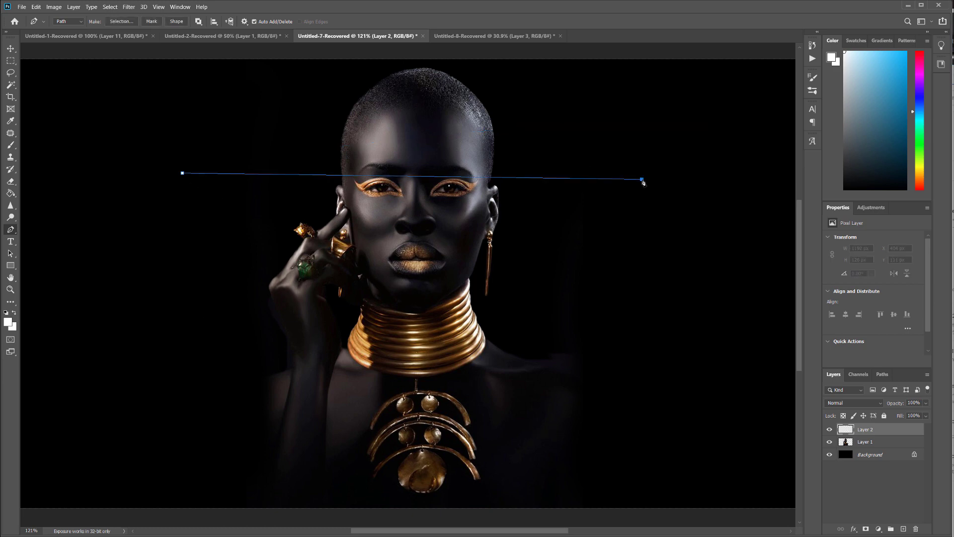
pyautogui.click(442, 465)
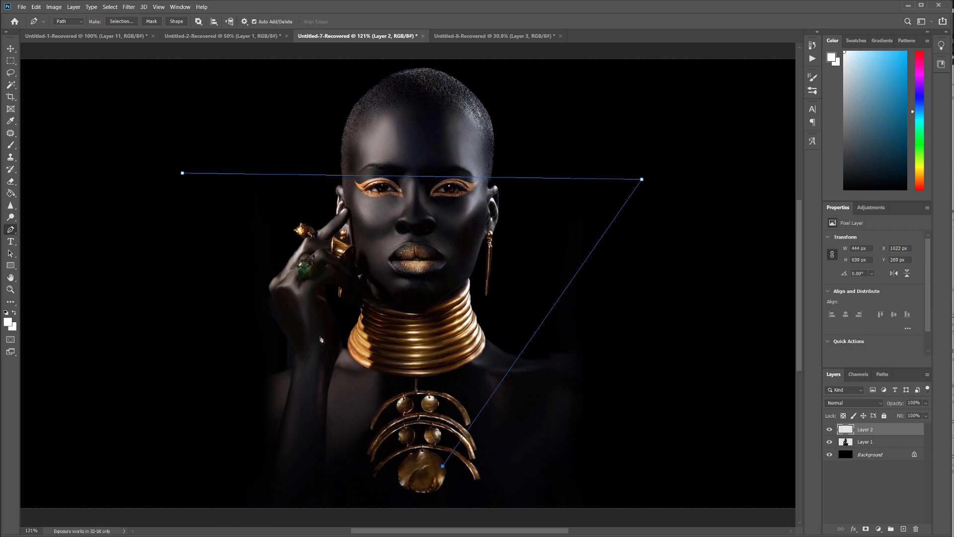
pyautogui.click(183, 173)
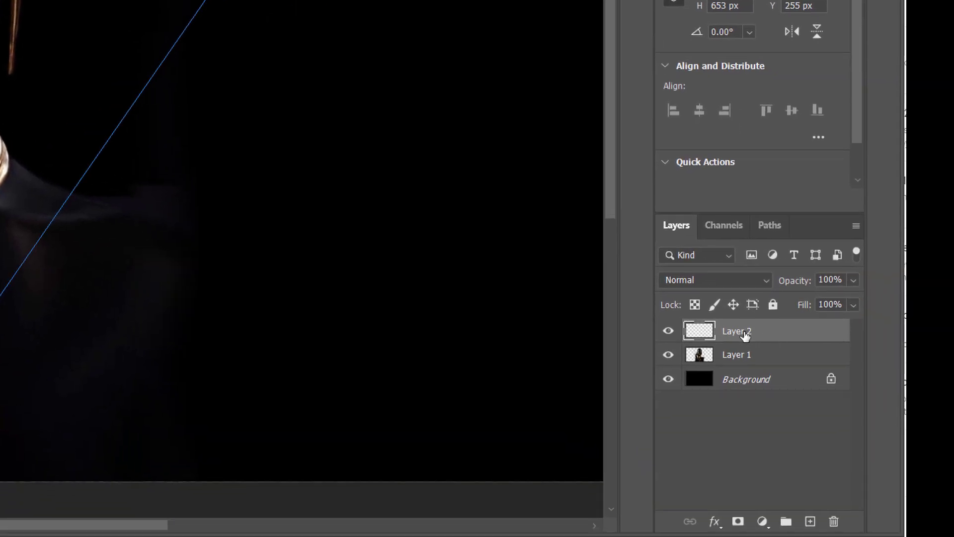
# - Rename Layer 2 as stroke
pyautogui.doubleClick(745, 334)
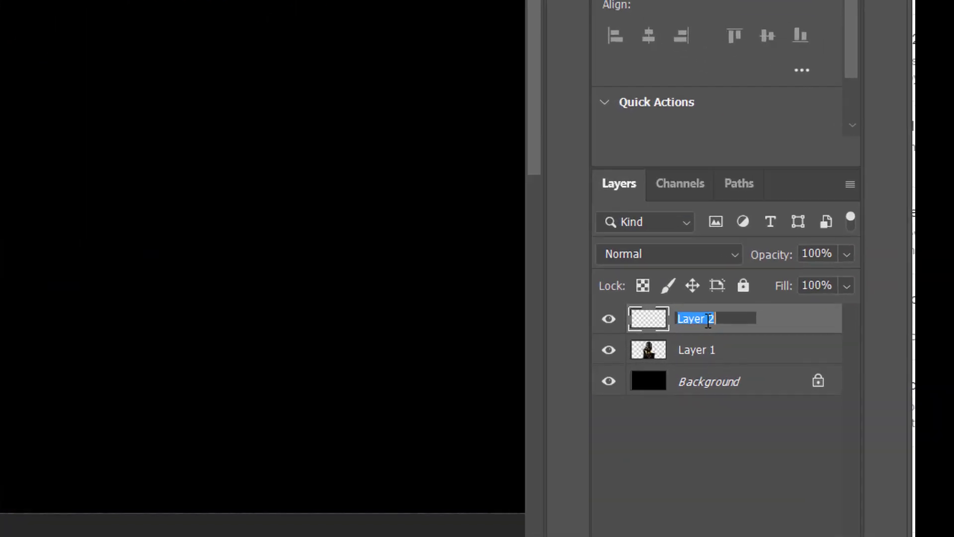
pyautogui.write('stroke')
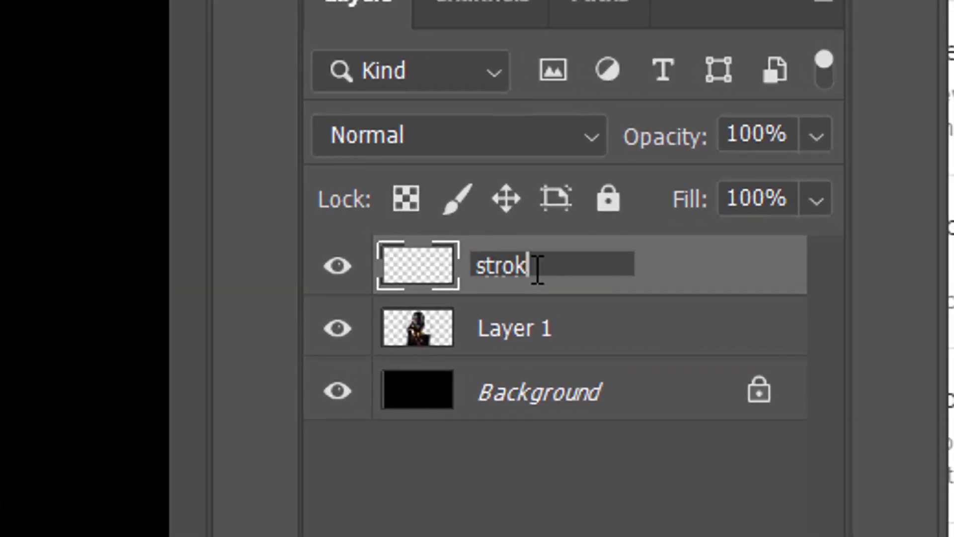
pyautogui.press('Return')
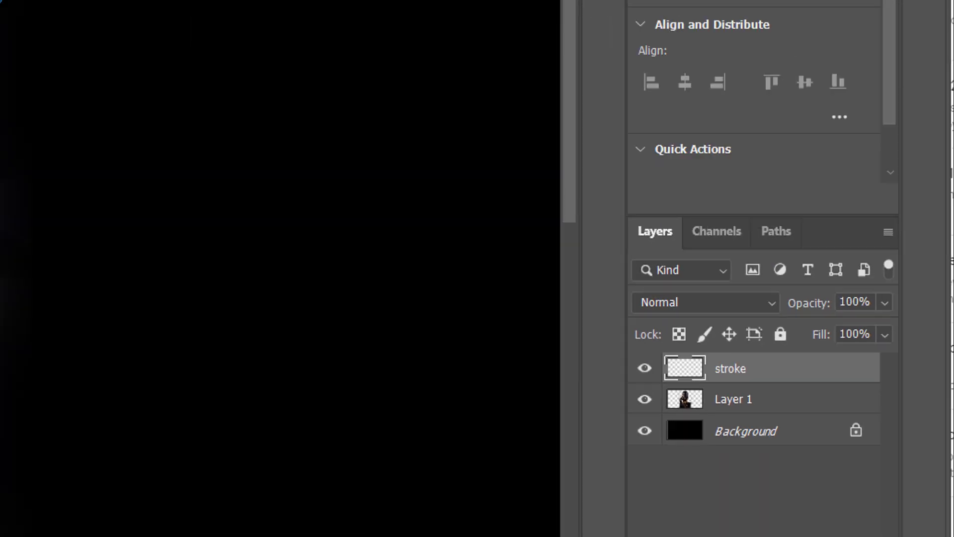
# - Stroke the triangular path with the Brush on the stroke layer and delete the path
pyautogui.rightClick(581, 184)
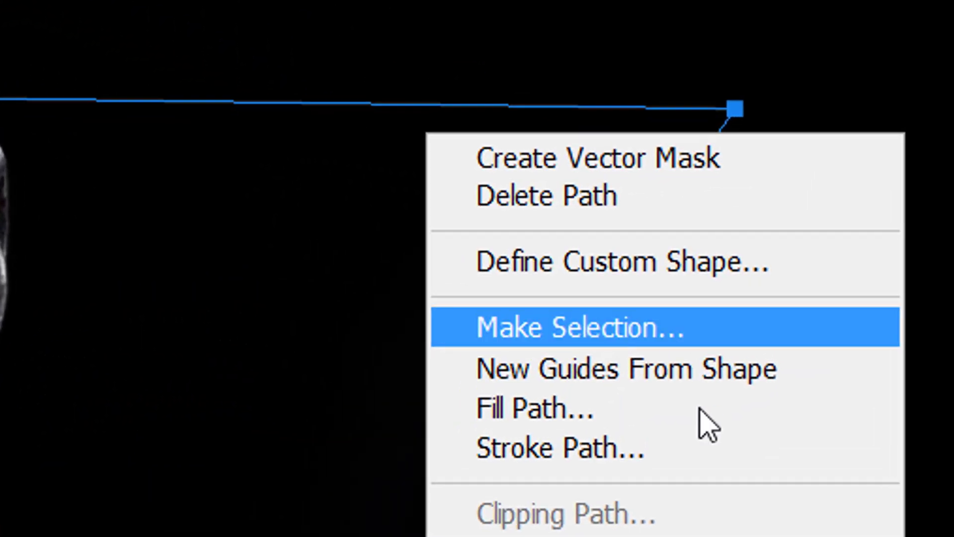
pyautogui.click(555, 457)
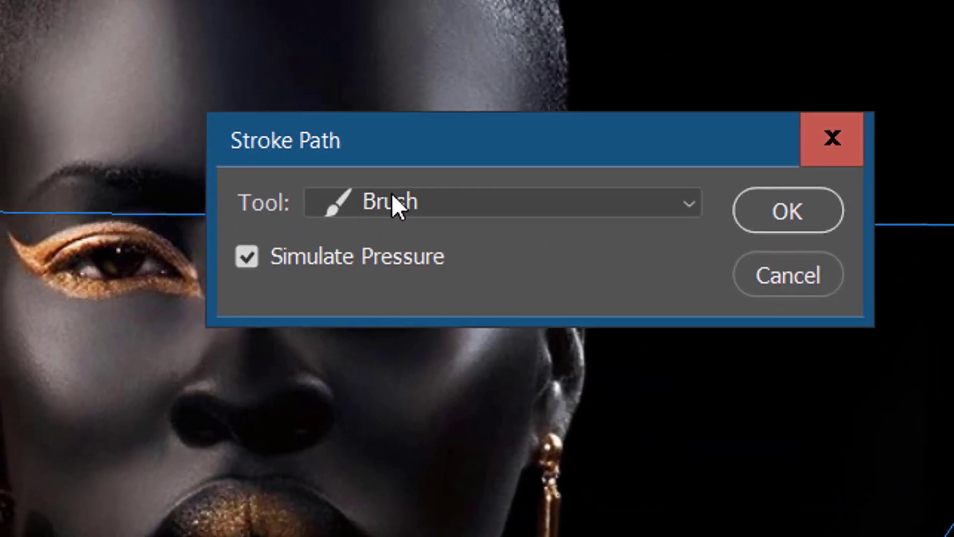
pyautogui.click(549, 205)
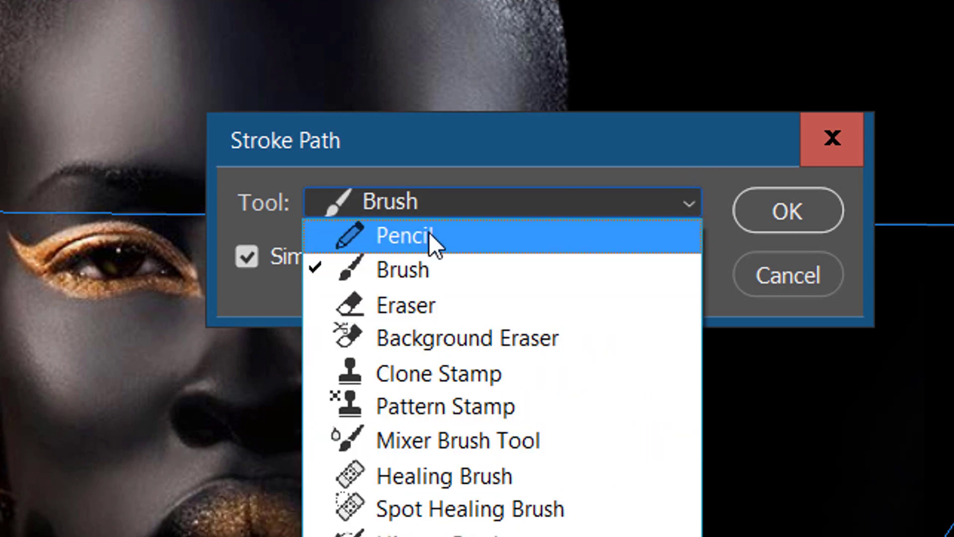
pyautogui.click(425, 269)
pyautogui.click(792, 218)
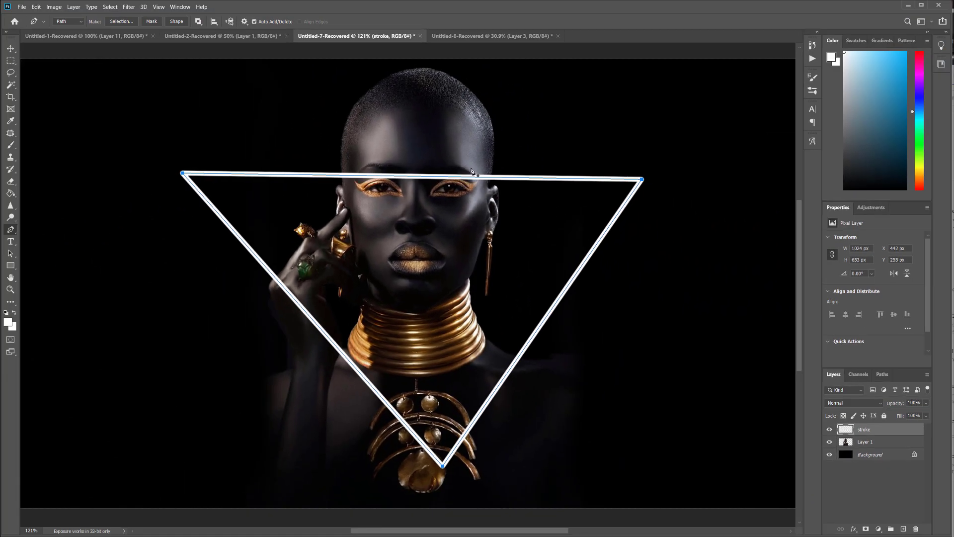
pyautogui.rightClick(268, 177)
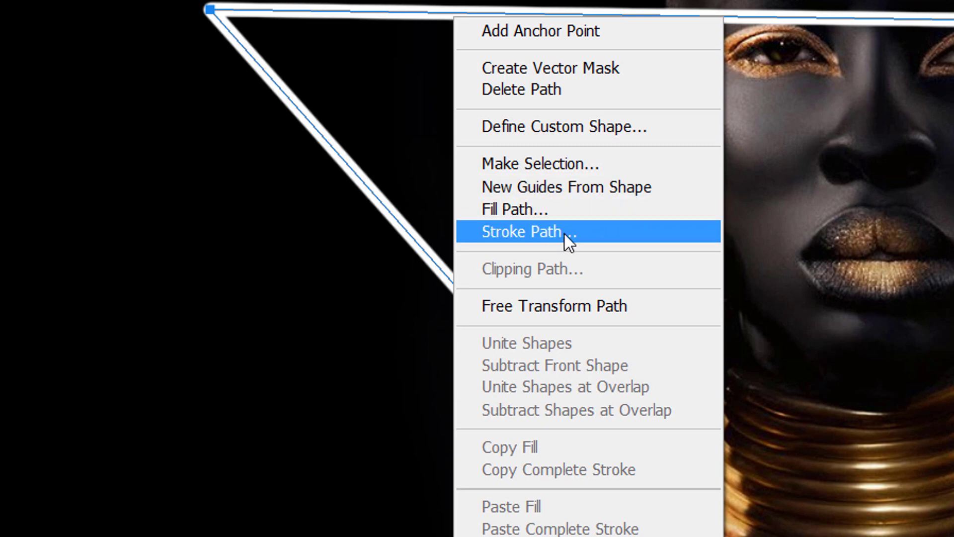
pyautogui.click(538, 91)
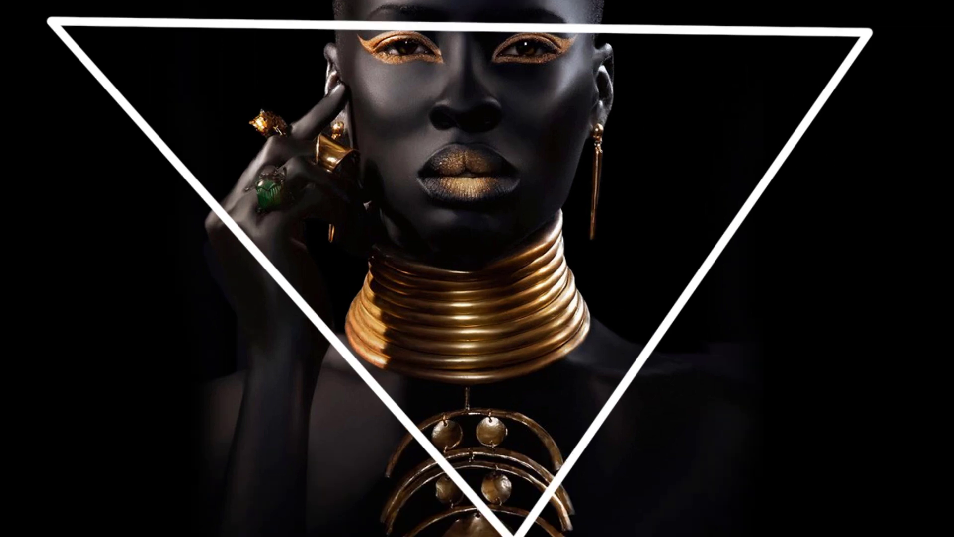
# - Try to reposition the white triangle over the portrait with Free Transform
pyautogui.hotkey('ctrl', 't')
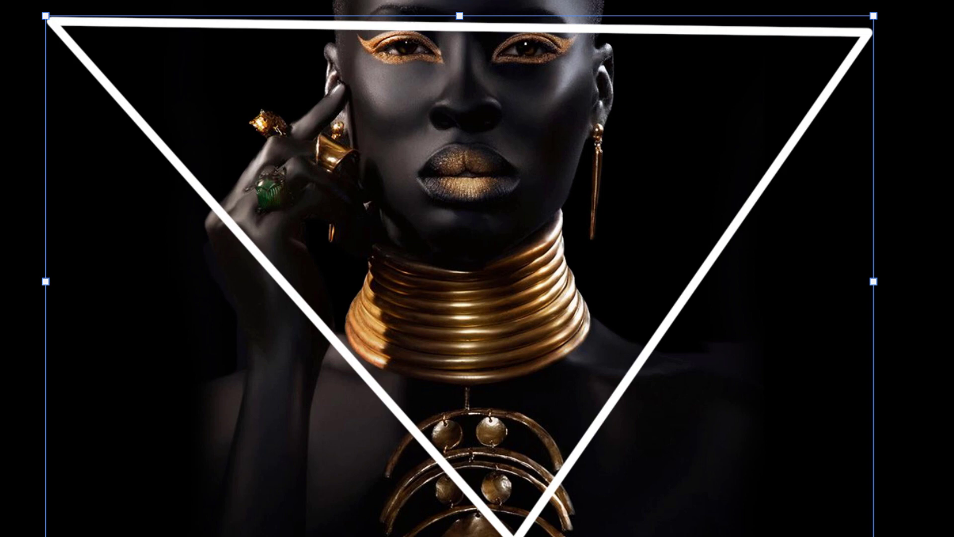
pyautogui.moveTo(410, 45); pyautogui.dragTo(555, 45)
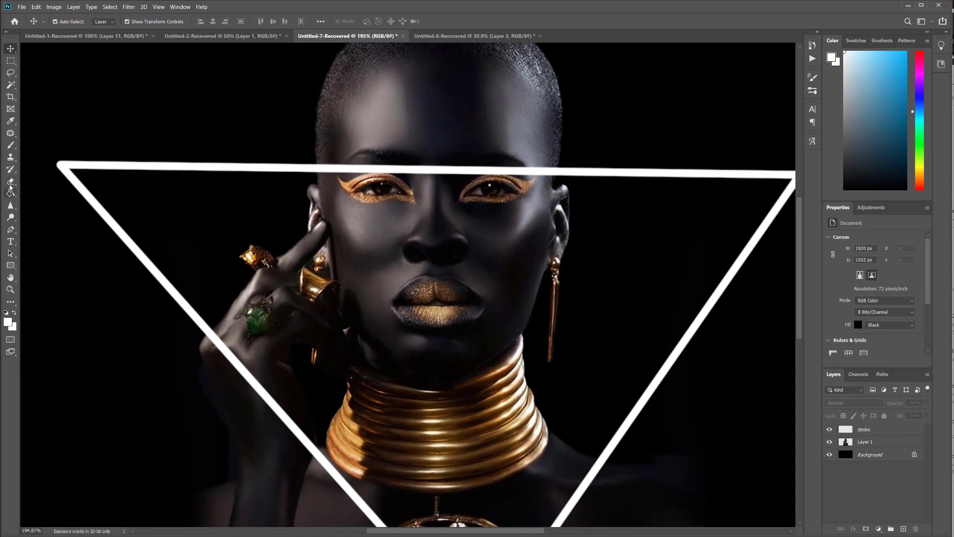
# - Erase the middle of the triangle's upper line between the eyebrows with a smaller Eraser on the stroke layer
pyautogui.click(11, 182)
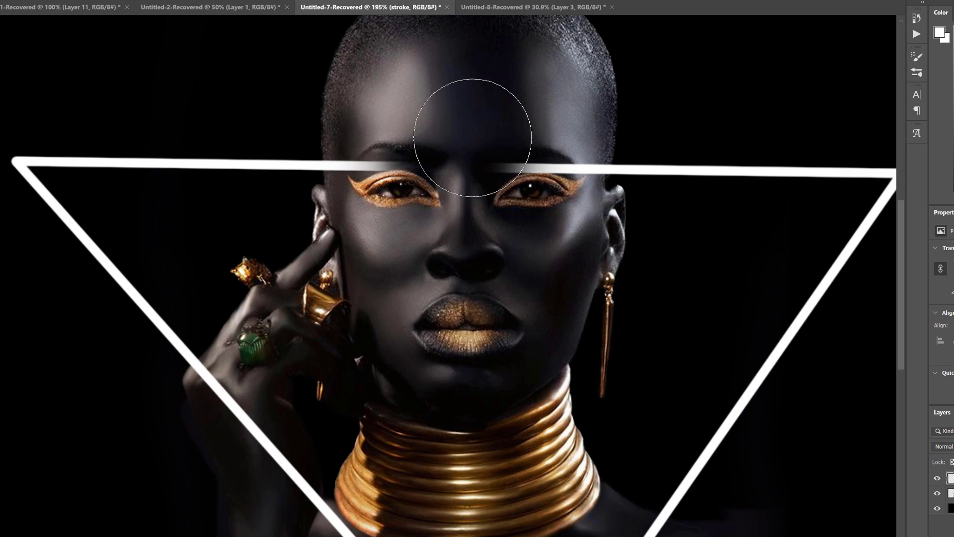
pyautogui.press('[')
pyautogui.press('[')
pyautogui.press('[')
pyautogui.press('[')
pyautogui.press('[')
pyautogui.press('[')
pyautogui.press('[')
pyautogui.press('[')
pyautogui.scroll(4, 418, 141)
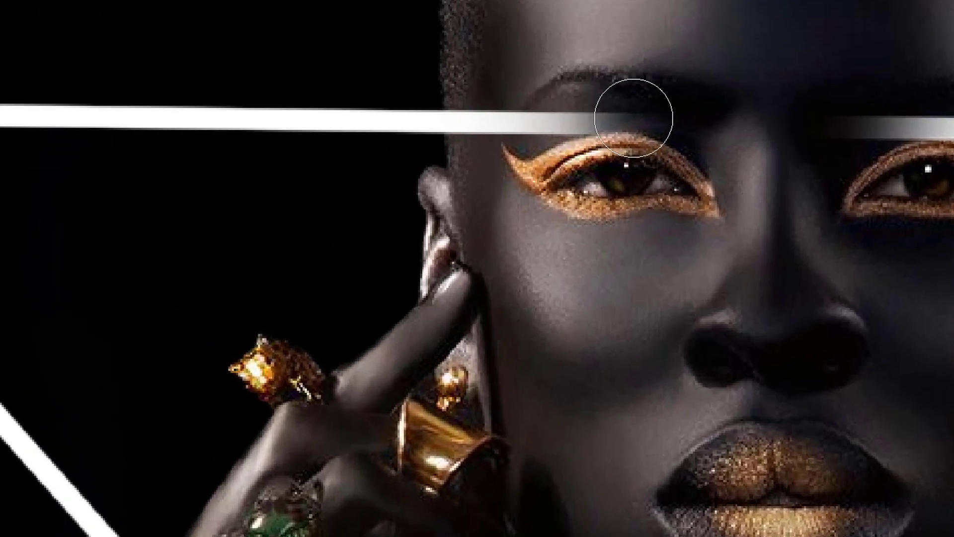
pyautogui.moveTo(405, 164); pyautogui.dragTo(376, 167)
# - Erase the rest of the upper line across the brows and temples, out to both edges of the head
pyautogui.moveTo(620, 91)
pyautogui.mouseDown()
pyautogui.moveTo(571, 132)
pyautogui.moveTo(529, 85)
pyautogui.moveTo(527, 107)
pyautogui.mouseUp()
pyautogui.press('[')
pyautogui.press('[')
pyautogui.press('[')
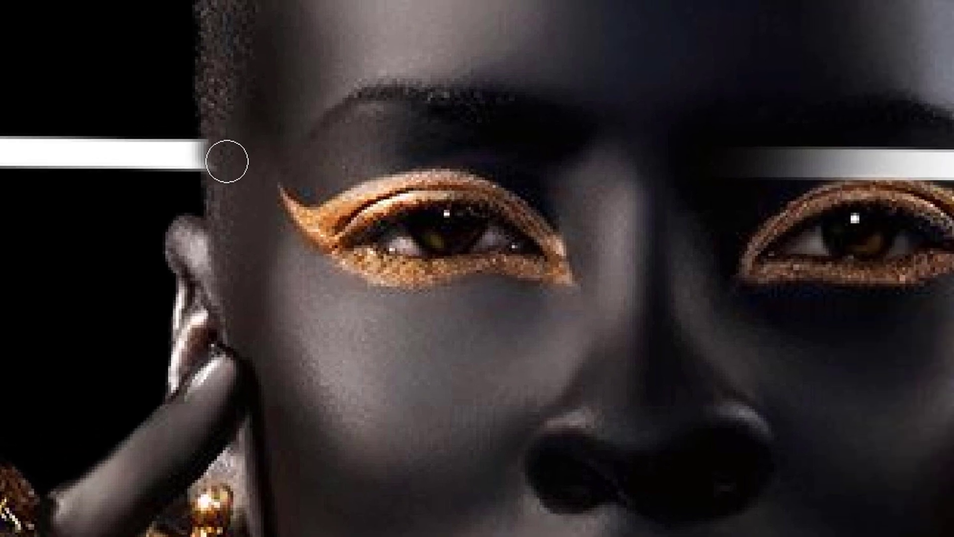
pyautogui.moveTo(835, 139); pyautogui.dragTo(742, 234)
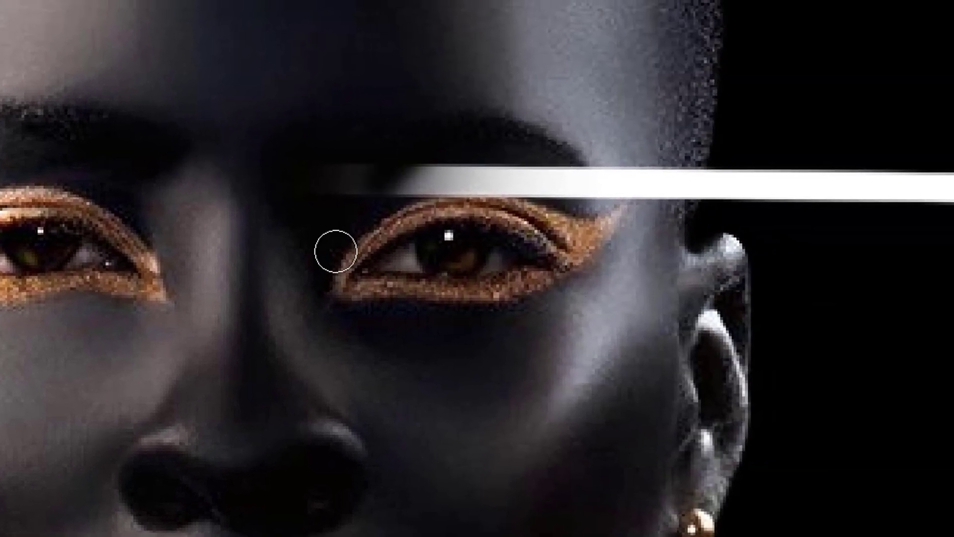
pyautogui.moveTo(418, 180)
pyautogui.mouseDown()
pyautogui.moveTo(401, 213)
pyautogui.moveTo(501, 159)
pyautogui.moveTo(592, 188)
pyautogui.moveTo(613, 147)
pyautogui.moveTo(643, 192)
pyautogui.moveTo(643, 166)
pyautogui.mouseUp()
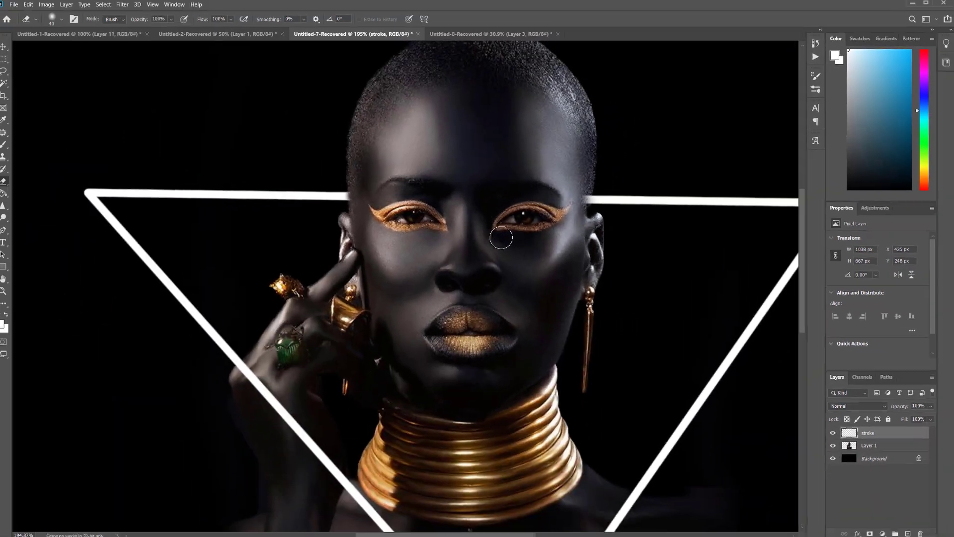
pyautogui.scroll(-3, 440, 370)
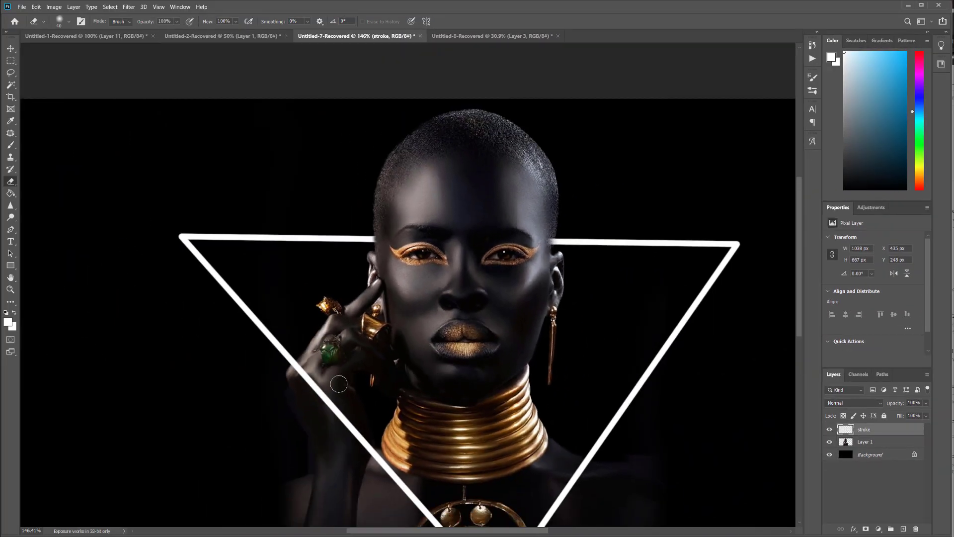
# - Erase the triangle's left diagonal where it crosses the raised hand and wrist, using a smaller Eraser
pyautogui.scroll(4, 334, 424)
pyautogui.press('[')
pyautogui.moveTo(273, 280)
pyautogui.mouseDown()
pyautogui.moveTo(252, 282)
pyautogui.moveTo(258, 272)
pyautogui.mouseUp()
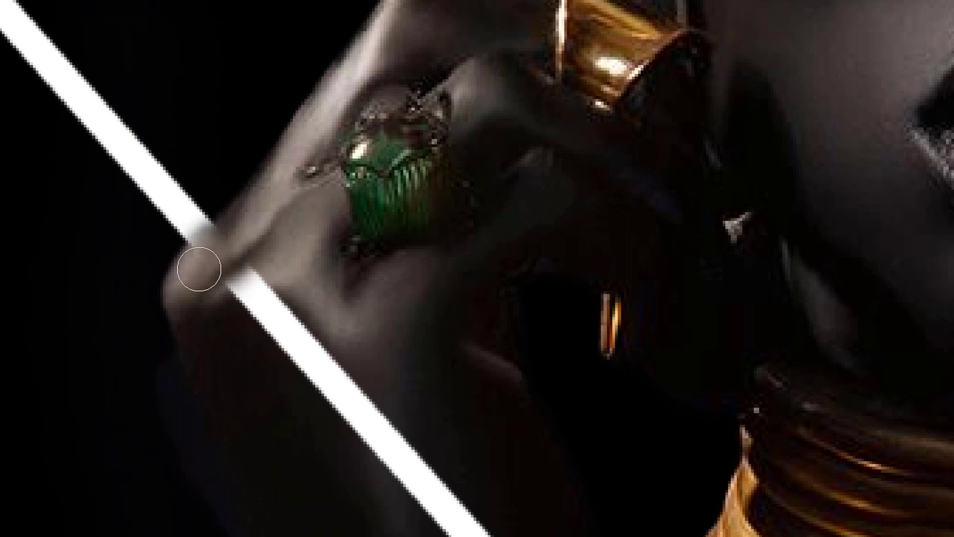
pyautogui.moveTo(198, 269)
pyautogui.mouseDown()
pyautogui.moveTo(255, 316)
pyautogui.moveTo(272, 264)
pyautogui.mouseUp()
pyautogui.moveTo(315, 329)
pyautogui.mouseDown()
pyautogui.moveTo(285, 362)
pyautogui.moveTo(307, 346)
pyautogui.moveTo(270, 341)
pyautogui.moveTo(339, 393)
pyautogui.mouseUp()
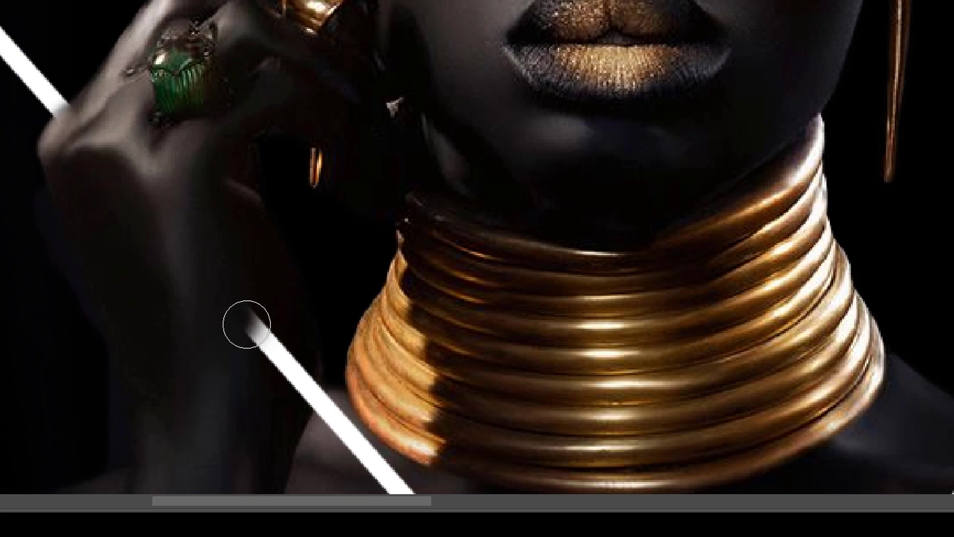
pyautogui.moveTo(246, 324); pyautogui.dragTo(288, 381)
# - Erase the remaining diagonal over the forearm up to the arm's edge beside the gold neck rings
pyautogui.scroll(2, 320, 404)
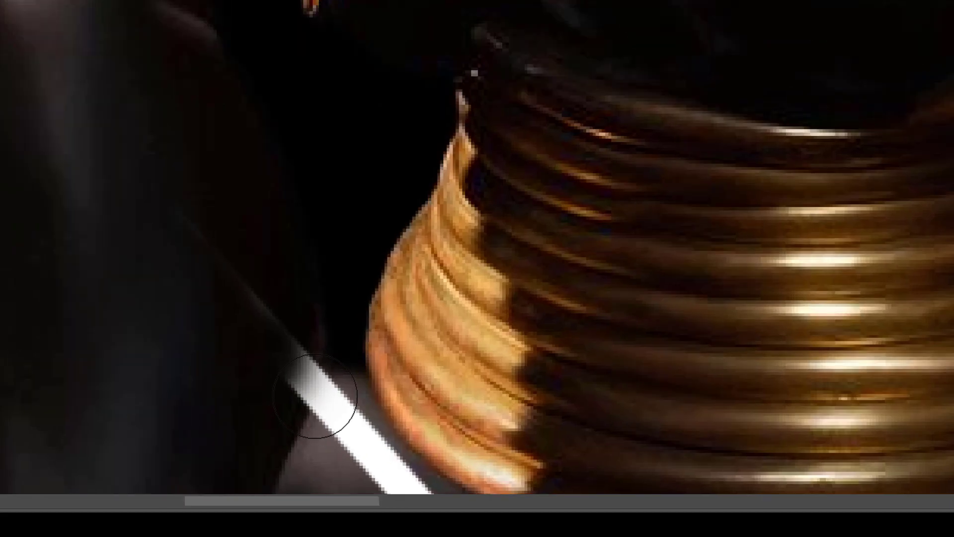
pyautogui.moveTo(213, 228); pyautogui.dragTo(185, 244)
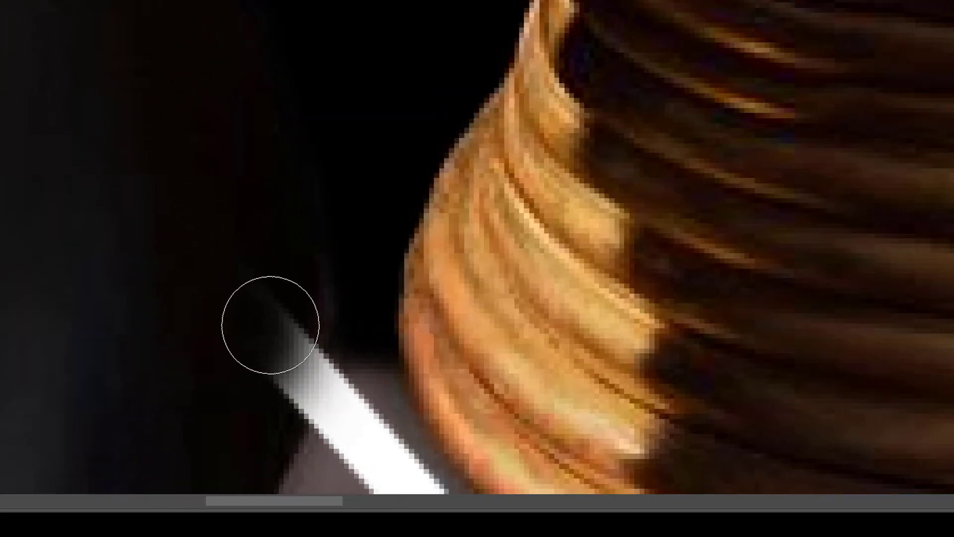
pyautogui.moveTo(271, 325); pyautogui.dragTo(290, 343)
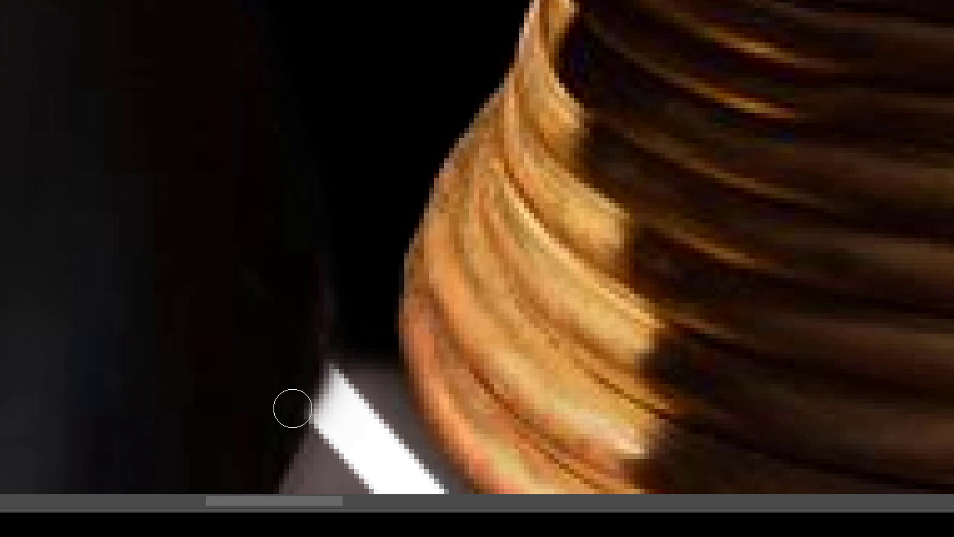
pyautogui.scroll(-3, 368, 195)
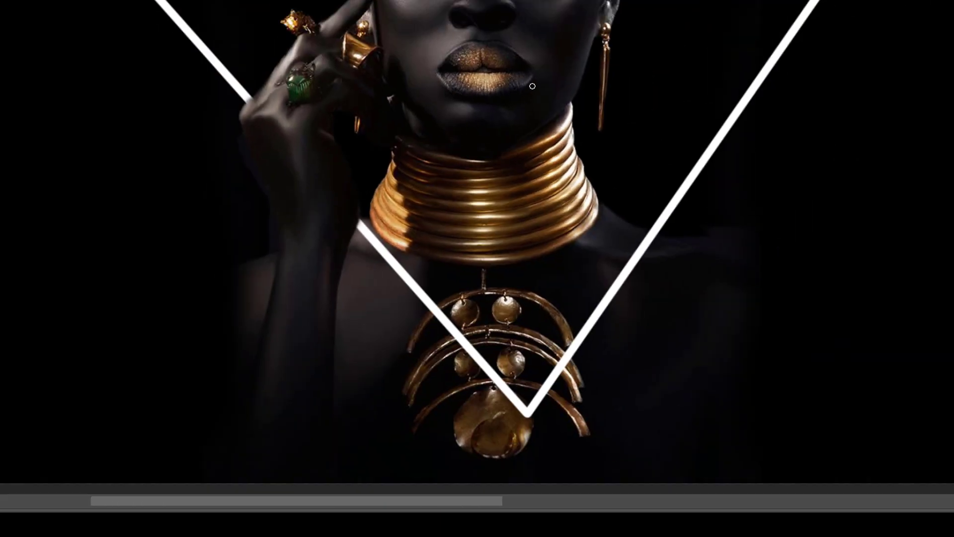
pyautogui.scroll(-2, 532, 86)
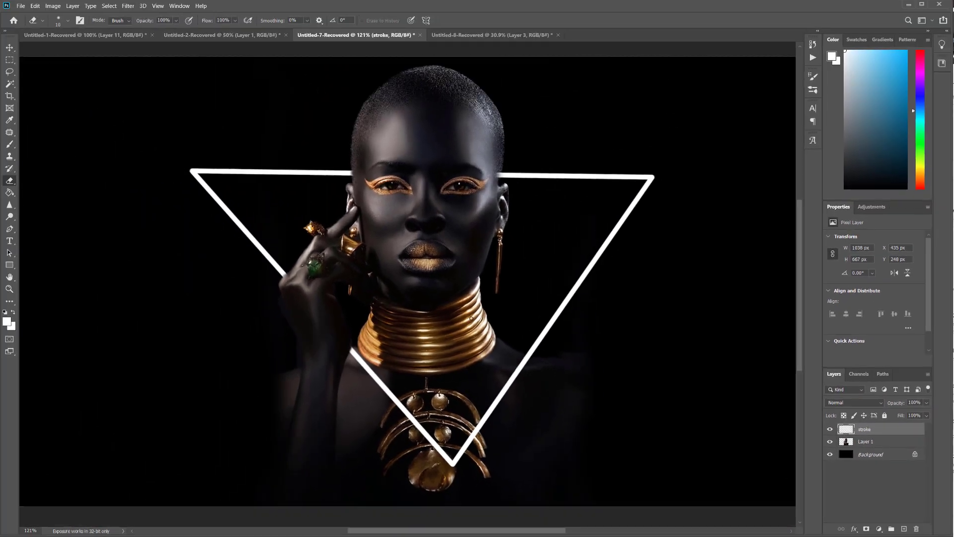
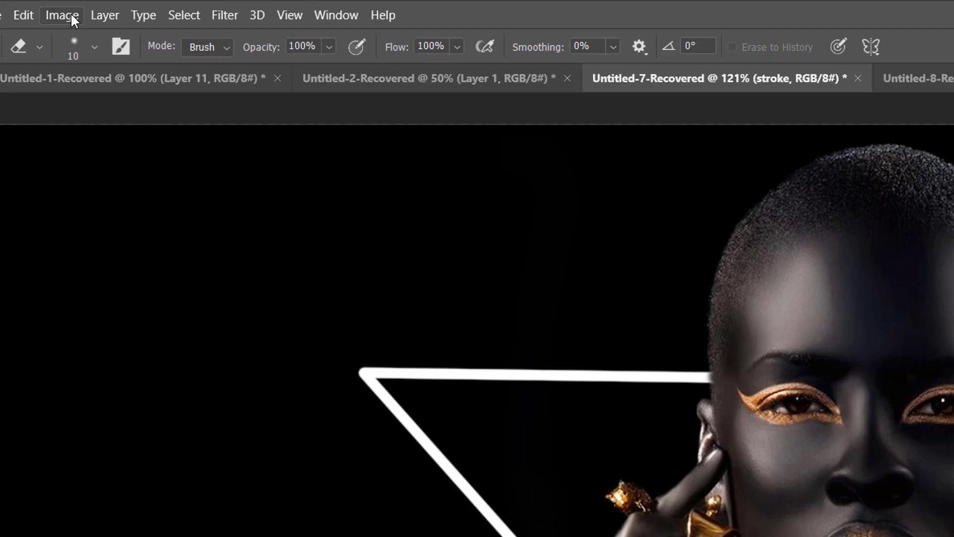
# - Add an Outer Glow to the stroke layer with 60% opacity and a size of 38 px
pyautogui.click(72, 20)
pyautogui.moveTo(106, 17)
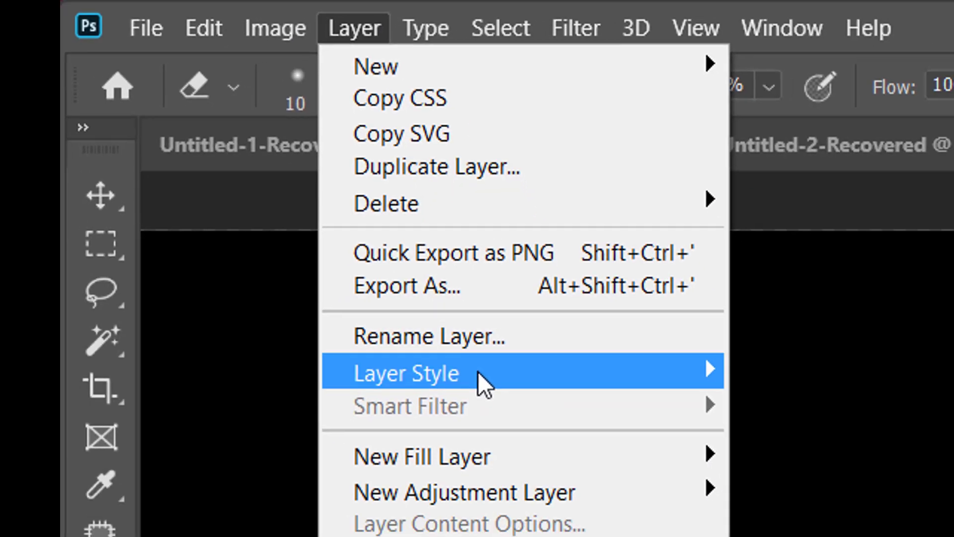
pyautogui.moveTo(415, 374)
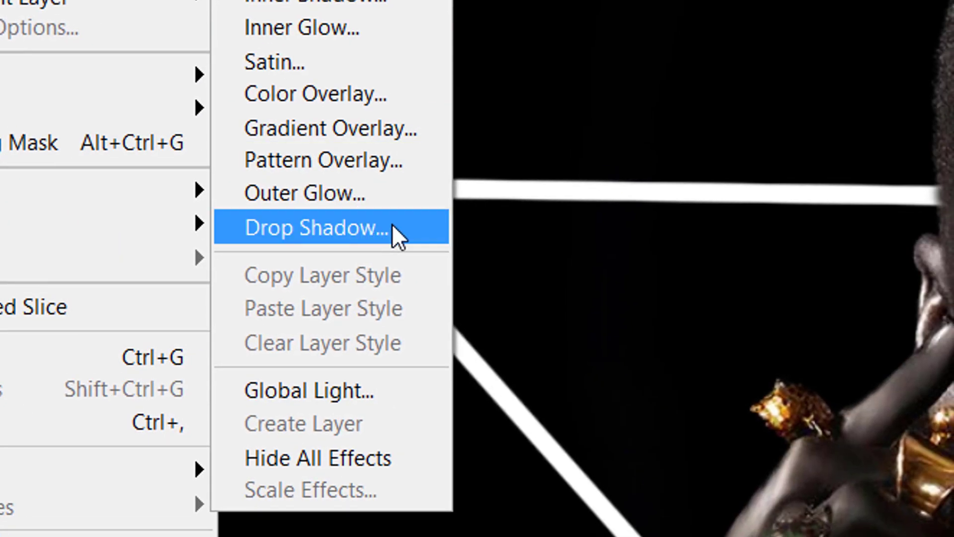
pyautogui.click(345, 194)
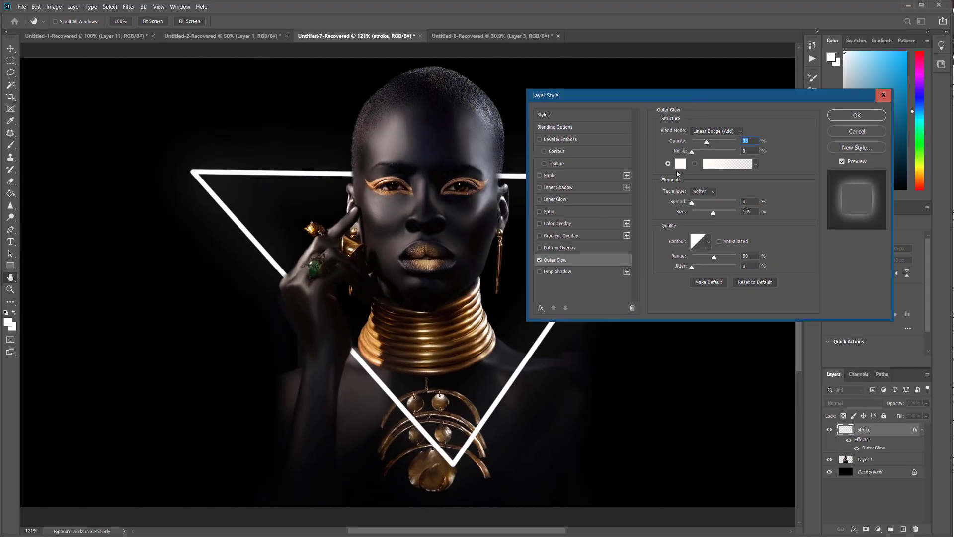
pyautogui.moveTo(637, 96); pyautogui.dragTo(704, 48)
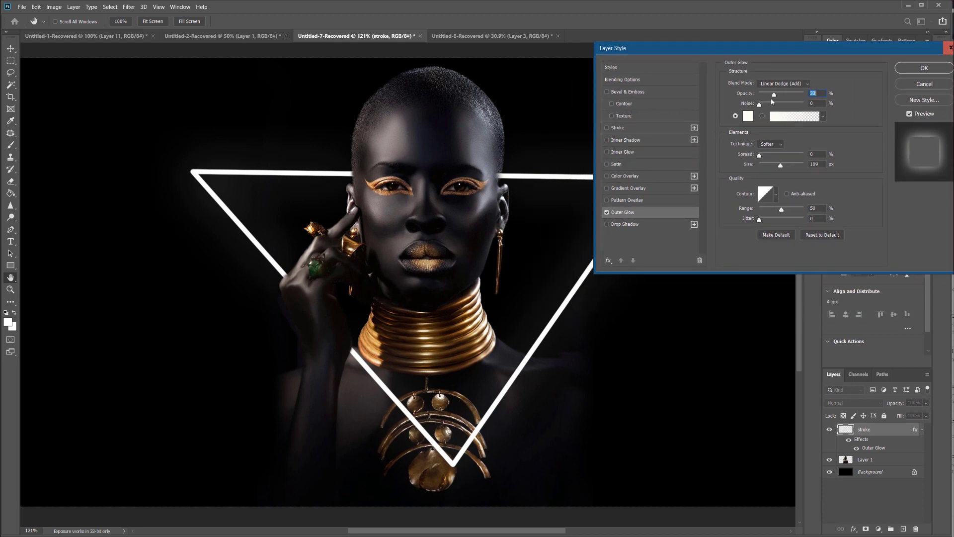
pyautogui.moveTo(774, 94)
pyautogui.mouseDown()
pyautogui.moveTo(795, 100)
pyautogui.moveTo(786, 102)
pyautogui.mouseUp()
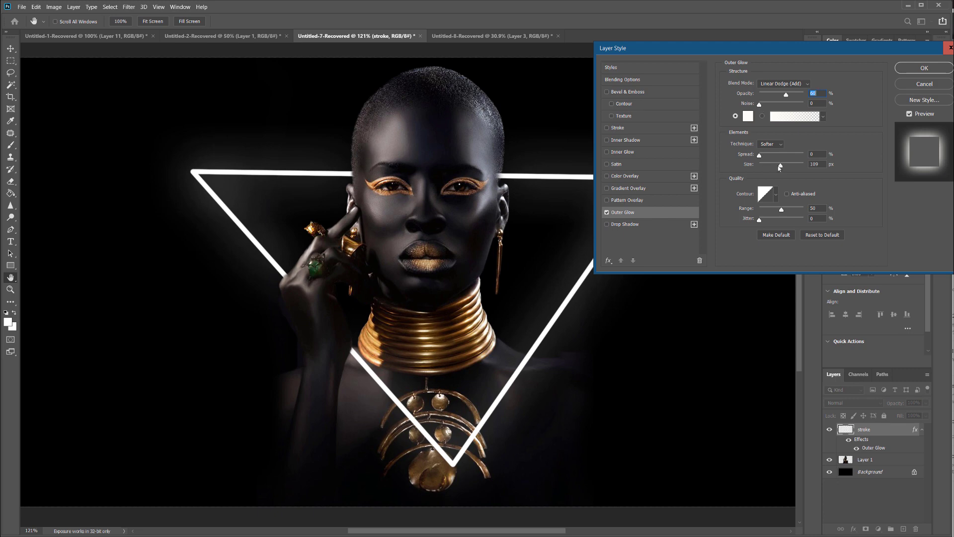
pyautogui.moveTo(778, 166); pyautogui.dragTo(768, 167)
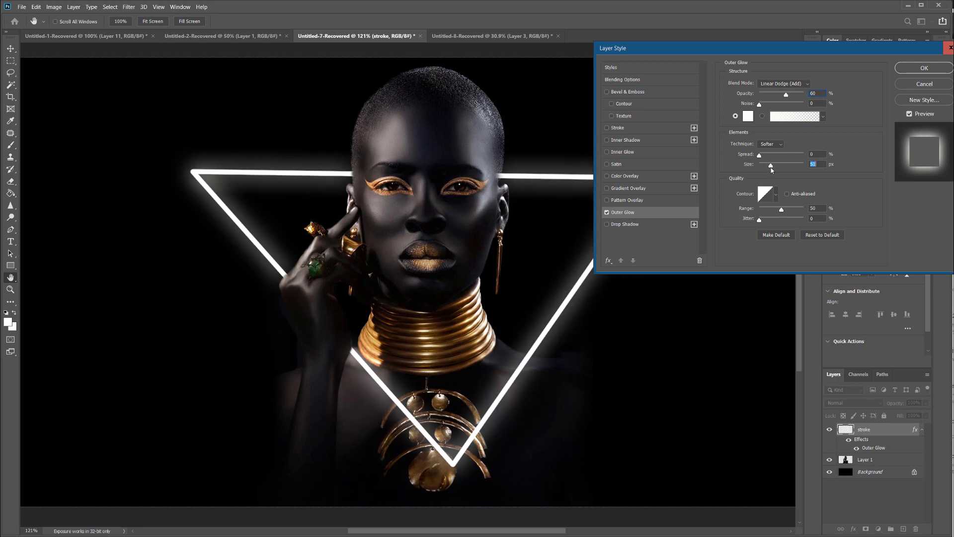
# - Try cyan, purple, magenta and blue hues for the Outer Glow, and set its color to 00ccff
pyautogui.click(747, 117)
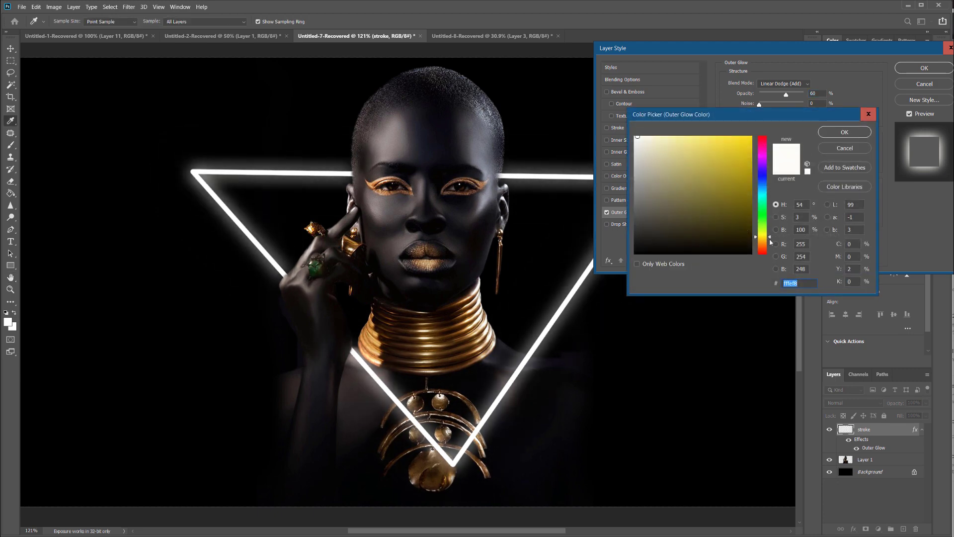
pyautogui.click(764, 192)
pyautogui.moveTo(747, 150); pyautogui.dragTo(784, 129)
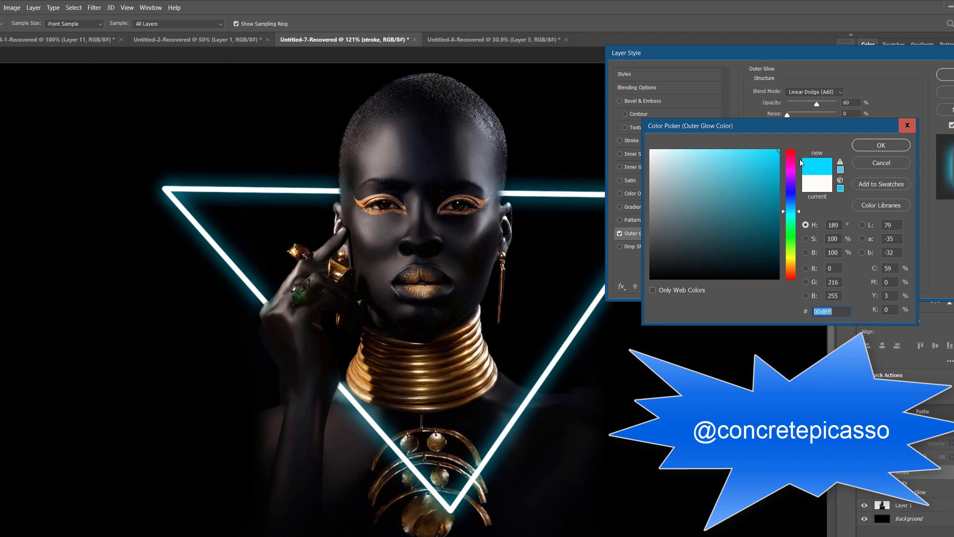
pyautogui.click(788, 183)
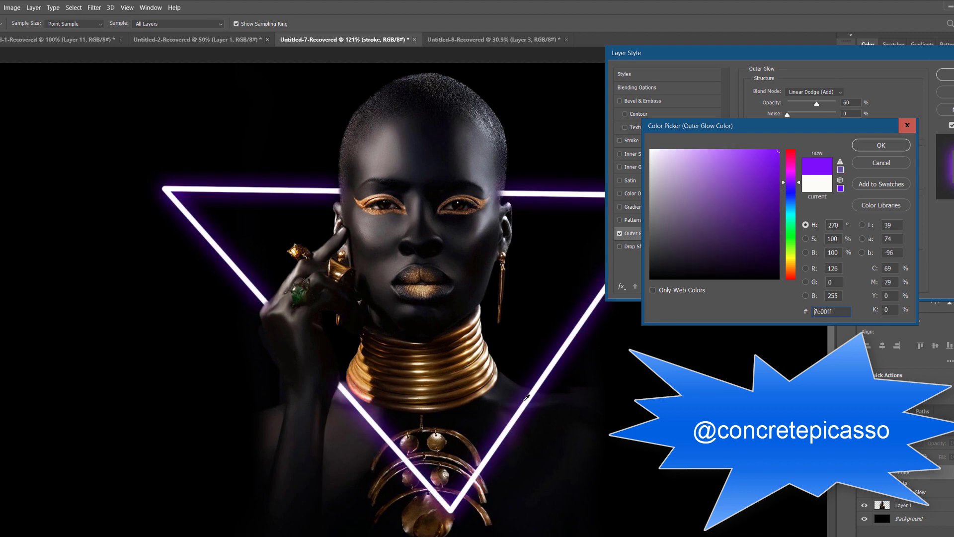
pyautogui.click(791, 172)
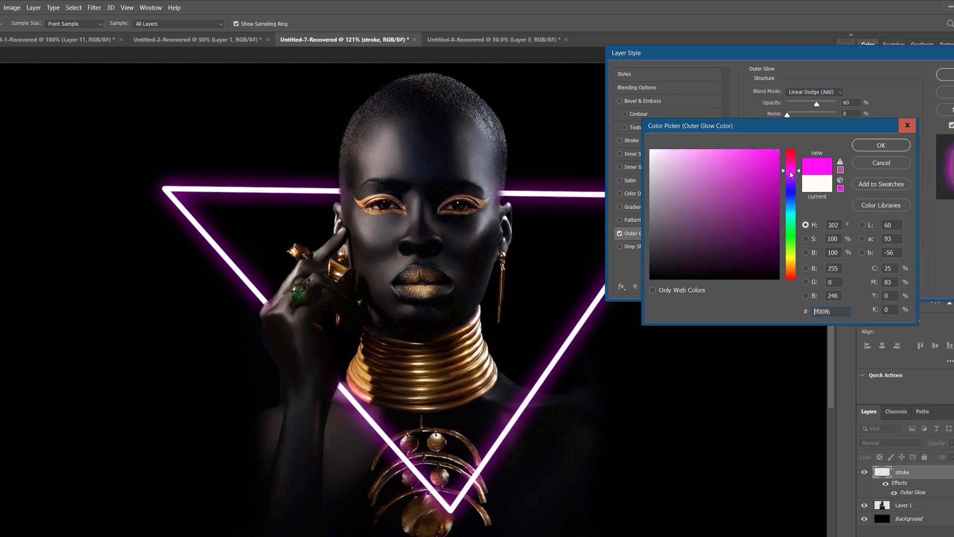
pyautogui.moveTo(791, 215); pyautogui.dragTo(792, 205)
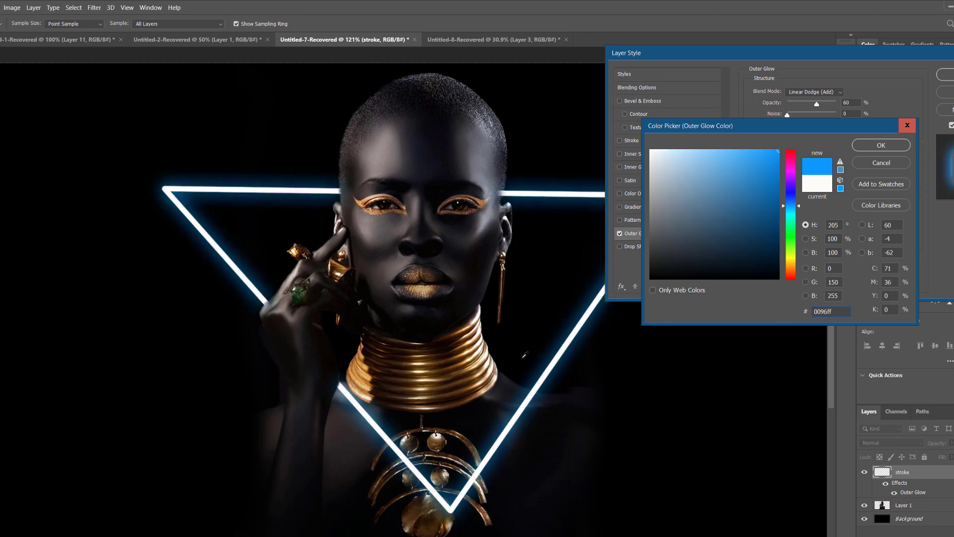
pyautogui.click(794, 201)
pyautogui.write('00ccff')
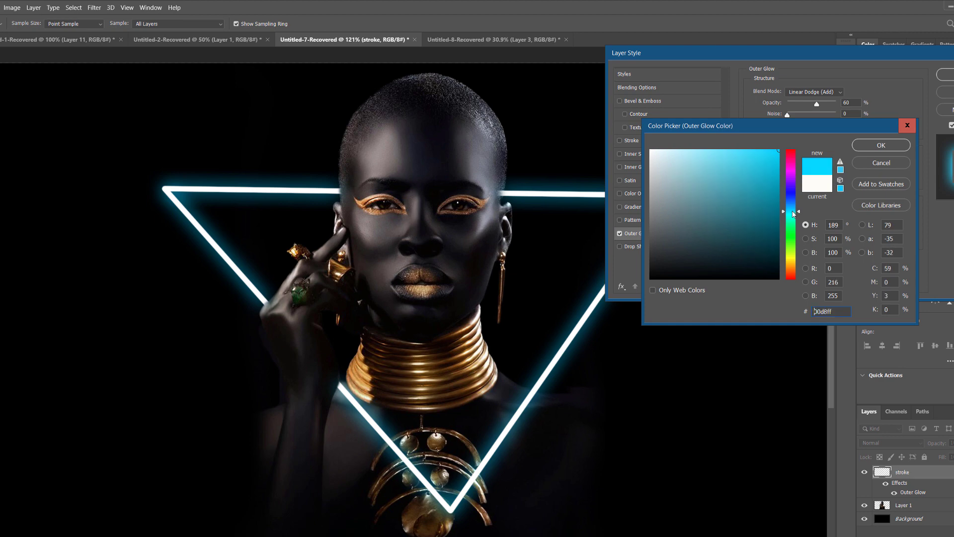
pyautogui.click(882, 145)
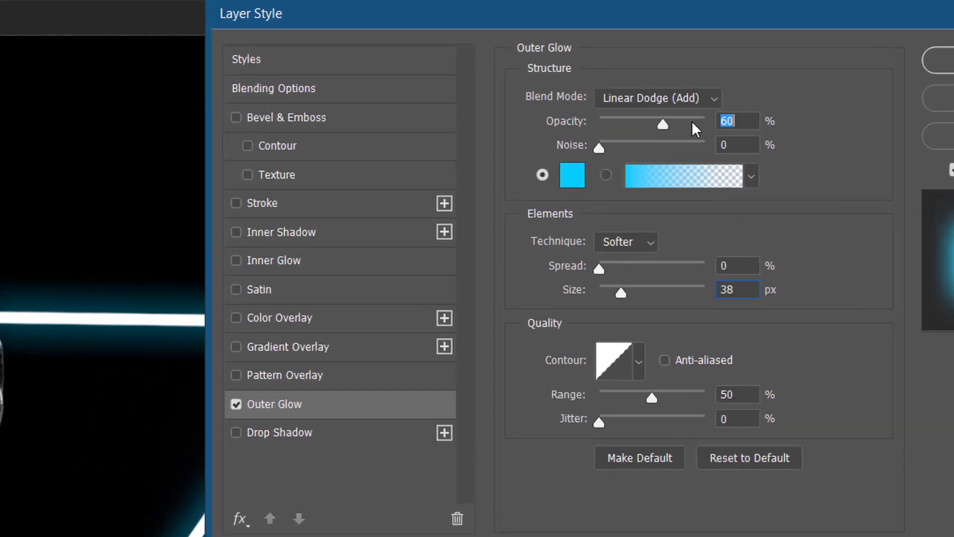
# - Tighten the stroke layer's Outer Glow to a size of 13 px and raise its opacity to 100%
pyautogui.moveTo(692, 123); pyautogui.dragTo(630, 126)
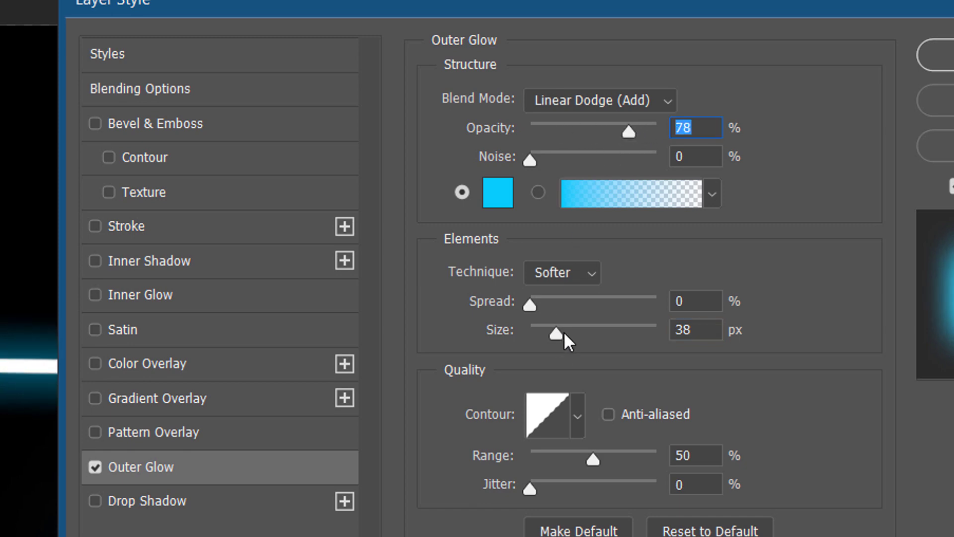
pyautogui.moveTo(556, 333); pyautogui.dragTo(545, 340)
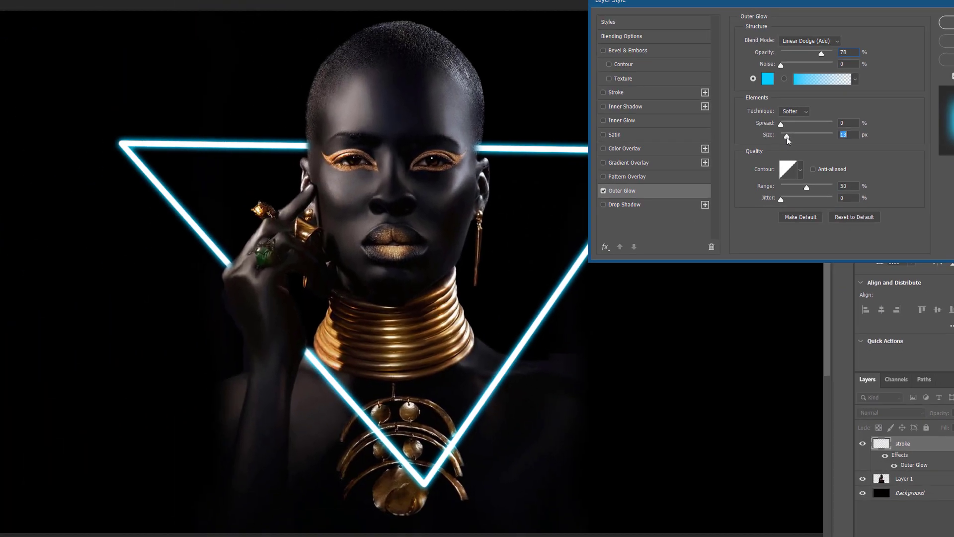
pyautogui.moveTo(786, 137); pyautogui.dragTo(787, 137)
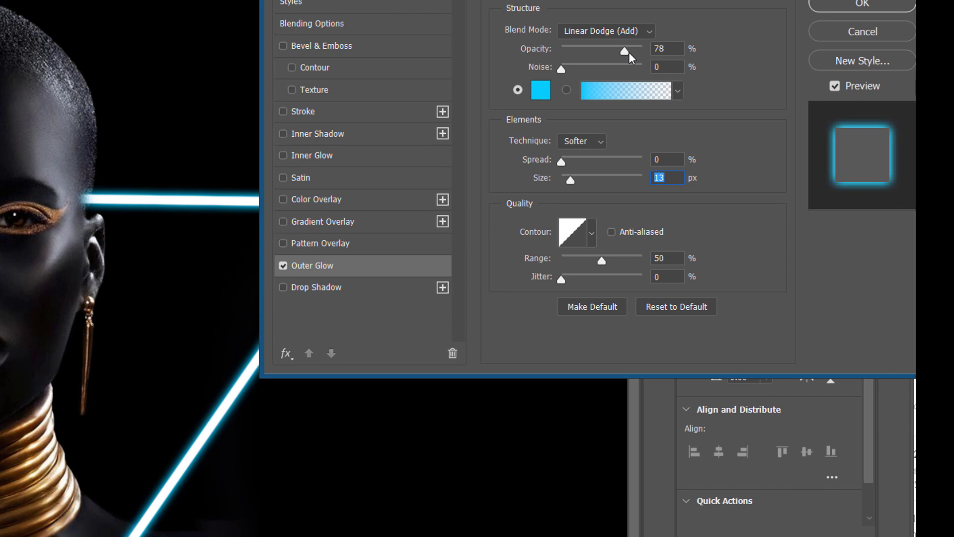
pyautogui.moveTo(627, 51); pyautogui.dragTo(664, 54)
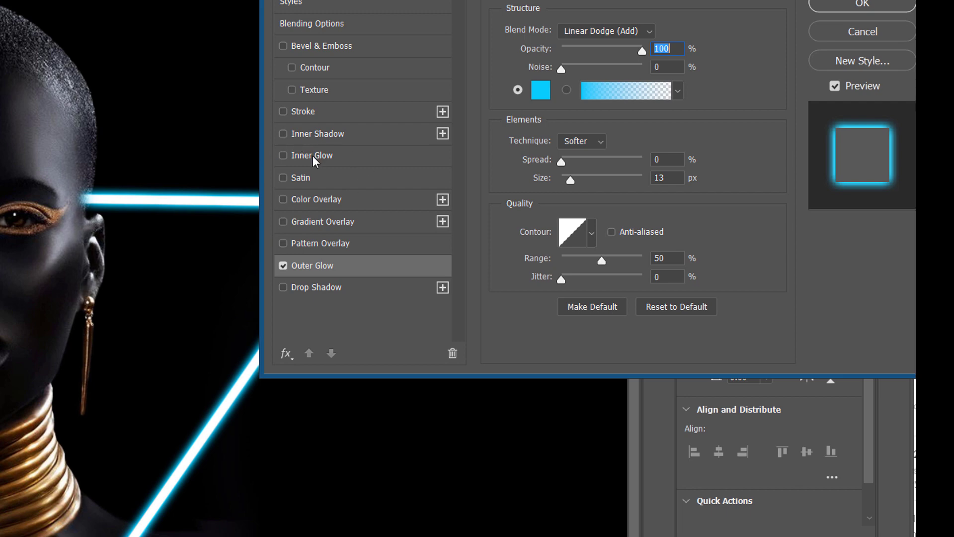
# - Try a light cyan Inner Glow on the stroke layer with Linear Dodge (Add), 75% opacity and a 5 px size
pyautogui.click(293, 159)
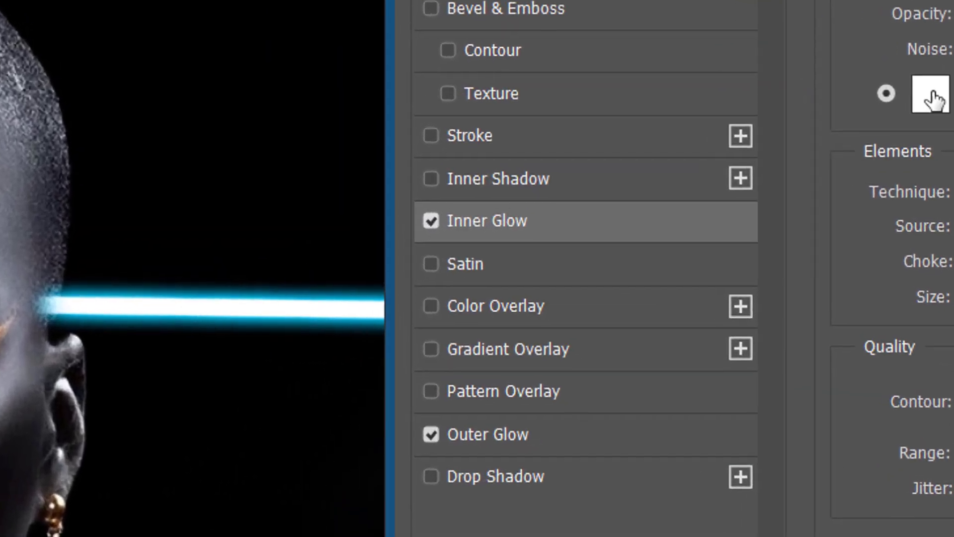
pyautogui.click(937, 92)
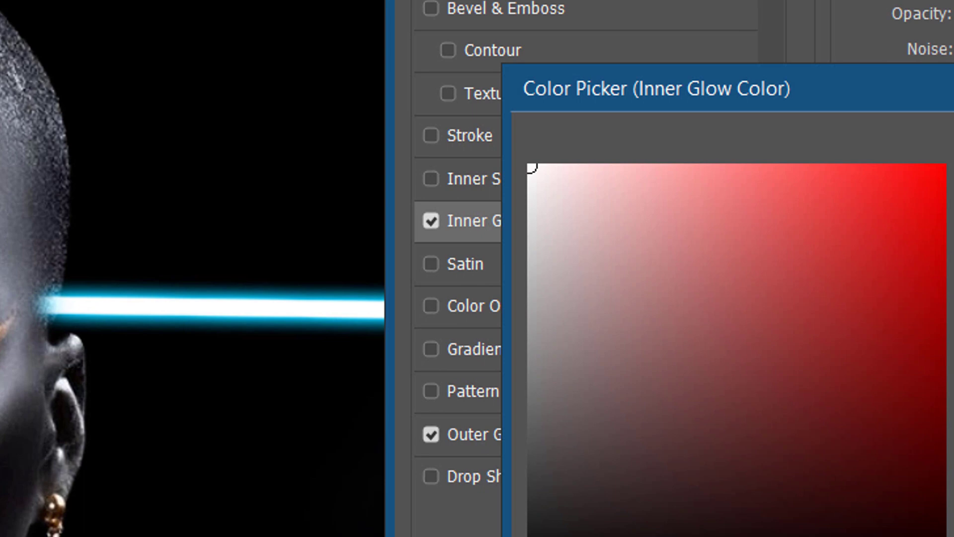
pyautogui.click(843, 186)
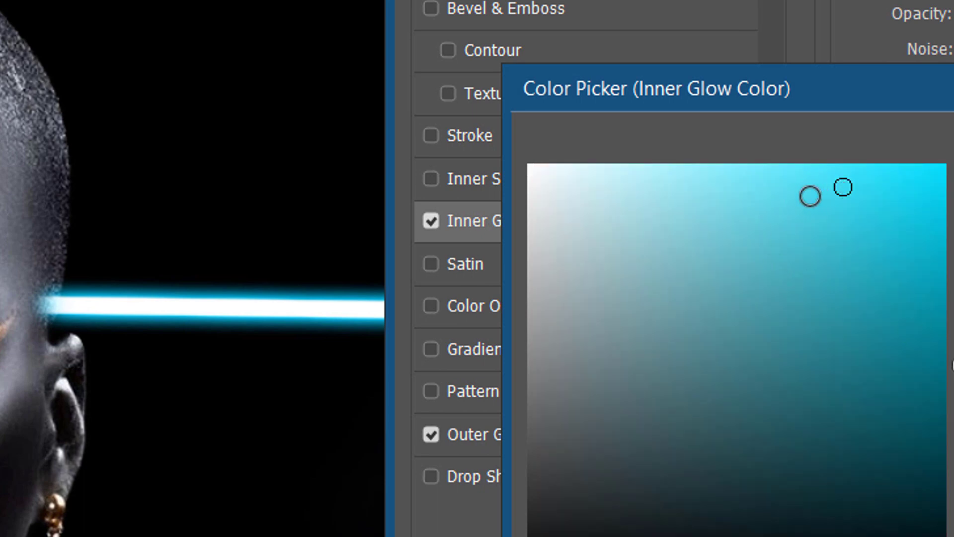
pyautogui.click(704, 173)
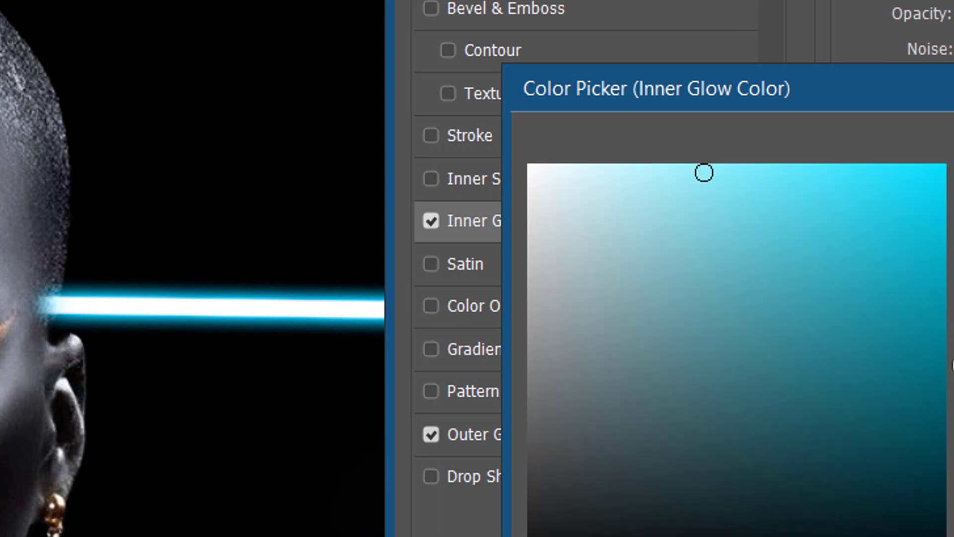
pyautogui.press('Return')
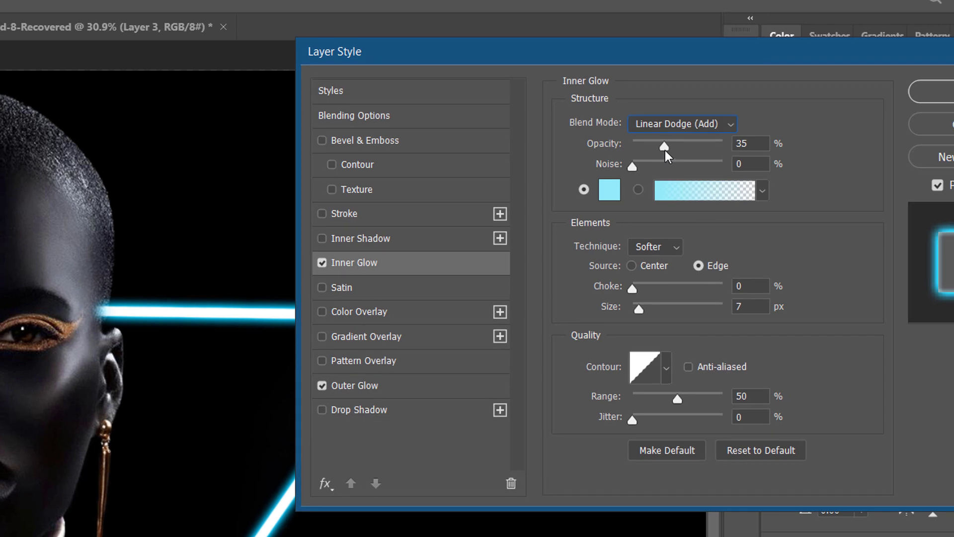
pyautogui.moveTo(665, 150); pyautogui.dragTo(701, 144)
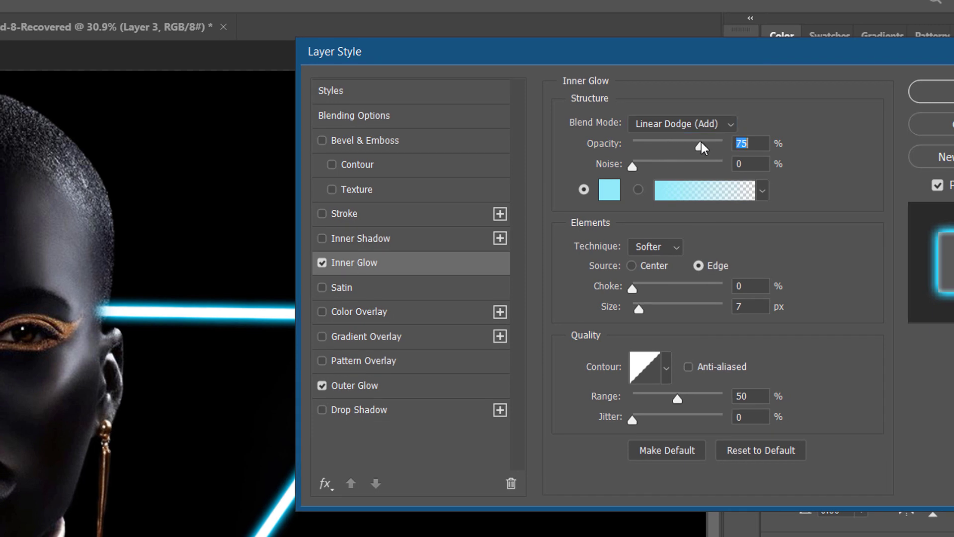
pyautogui.moveTo(641, 304)
pyautogui.mouseDown()
pyautogui.moveTo(666, 307)
pyautogui.moveTo(619, 311)
pyautogui.moveTo(638, 314)
pyautogui.mouseUp()
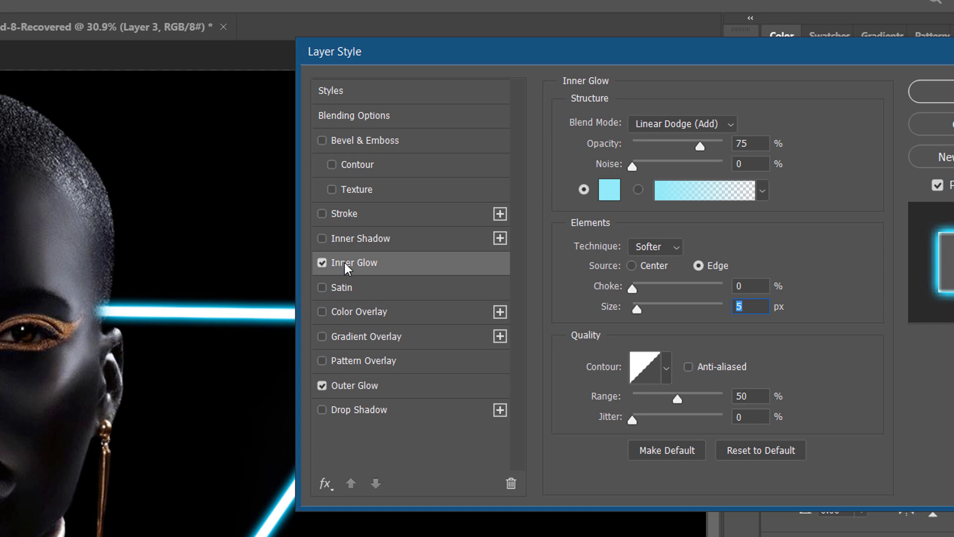
pyautogui.click(322, 263)
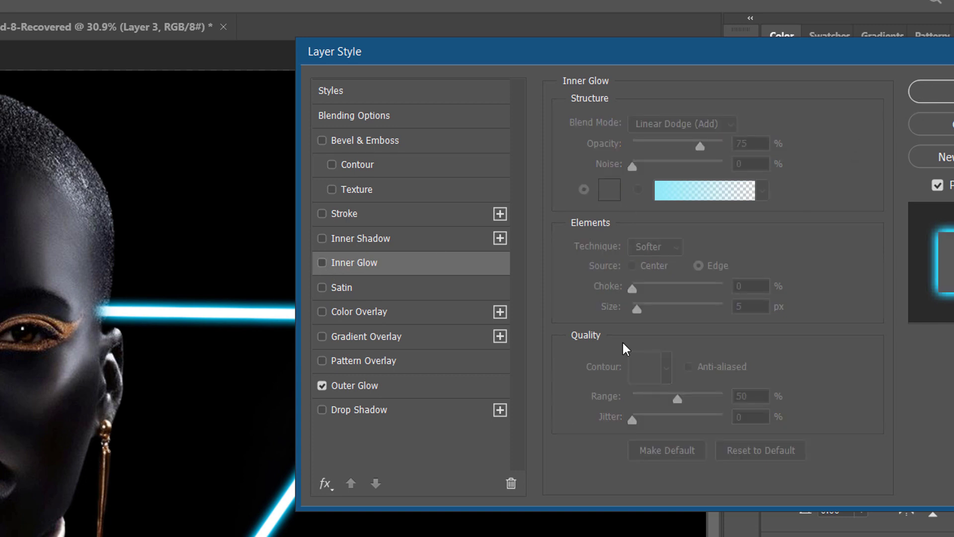
# - Duplicate the glowing stroke layer and set the copy's Outer Glow to a size of 49 px and 79% opacity
pyautogui.click(932, 92)
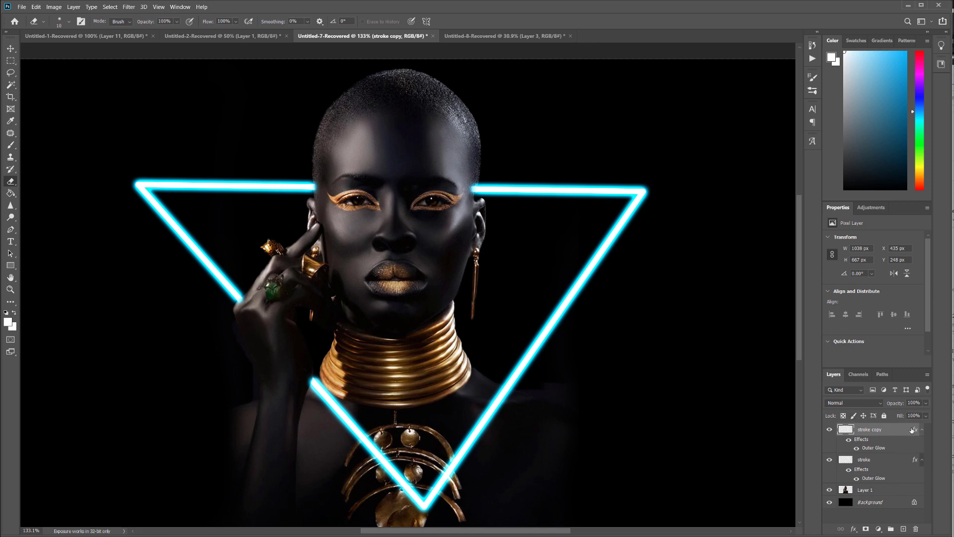
pyautogui.press('h')
pyautogui.doubleClick(890, 430)
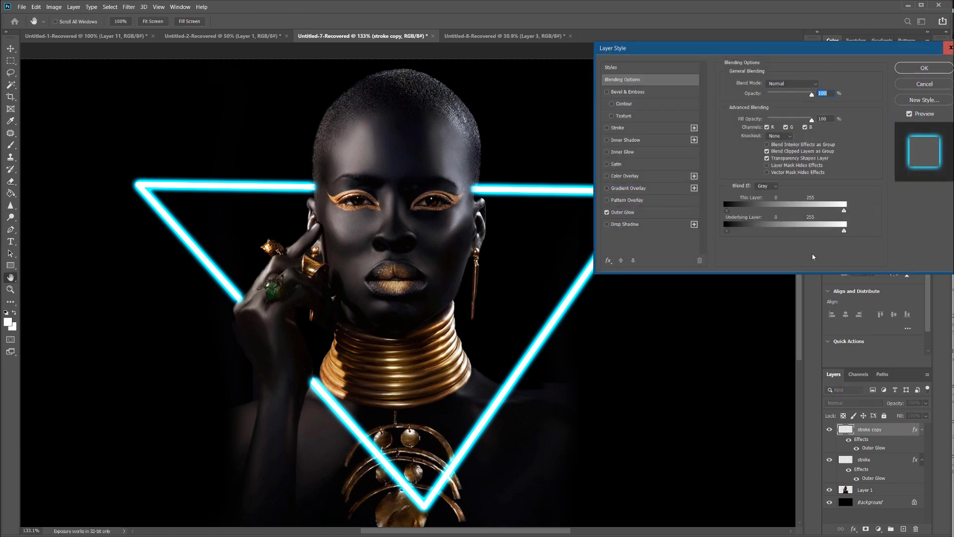
pyautogui.click(629, 211)
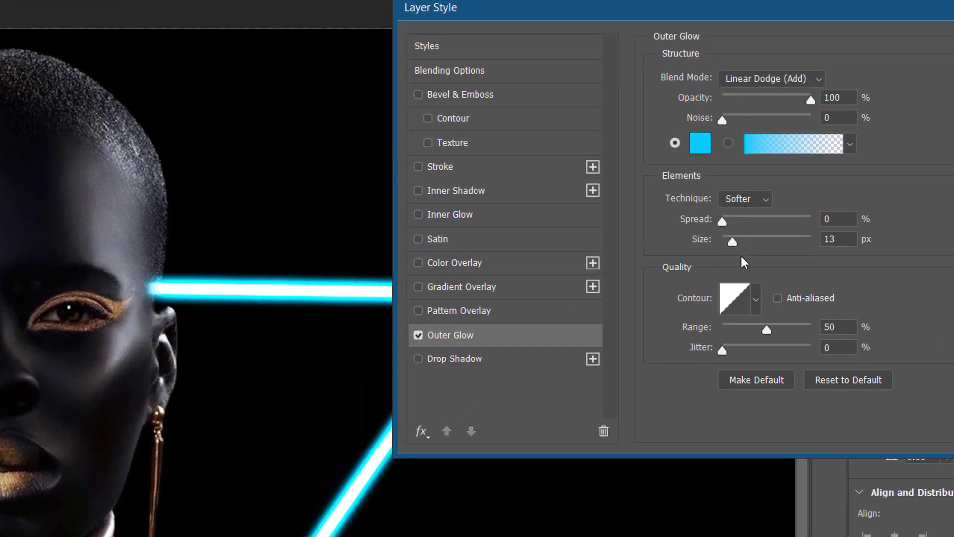
pyautogui.moveTo(735, 238); pyautogui.dragTo(740, 238)
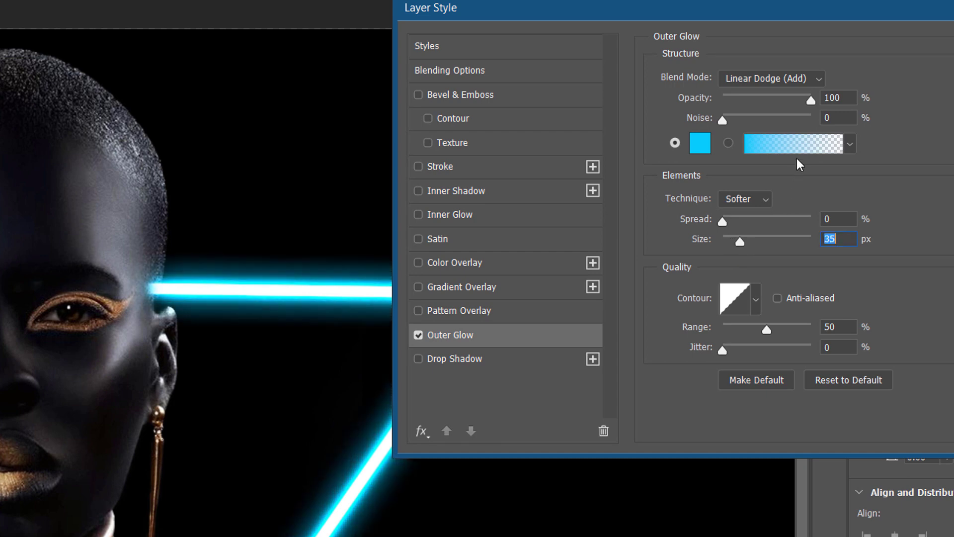
pyautogui.moveTo(811, 98); pyautogui.dragTo(775, 103)
pyautogui.moveTo(741, 243)
pyautogui.mouseDown()
pyautogui.moveTo(758, 246)
pyautogui.moveTo(745, 244)
pyautogui.mouseUp()
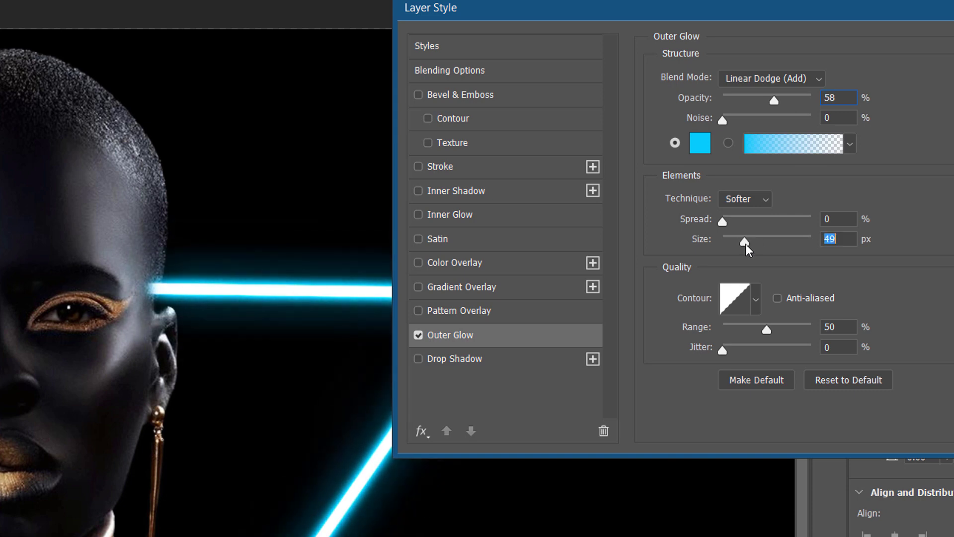
pyautogui.click(778, 101)
pyautogui.moveTo(778, 100); pyautogui.dragTo(794, 100)
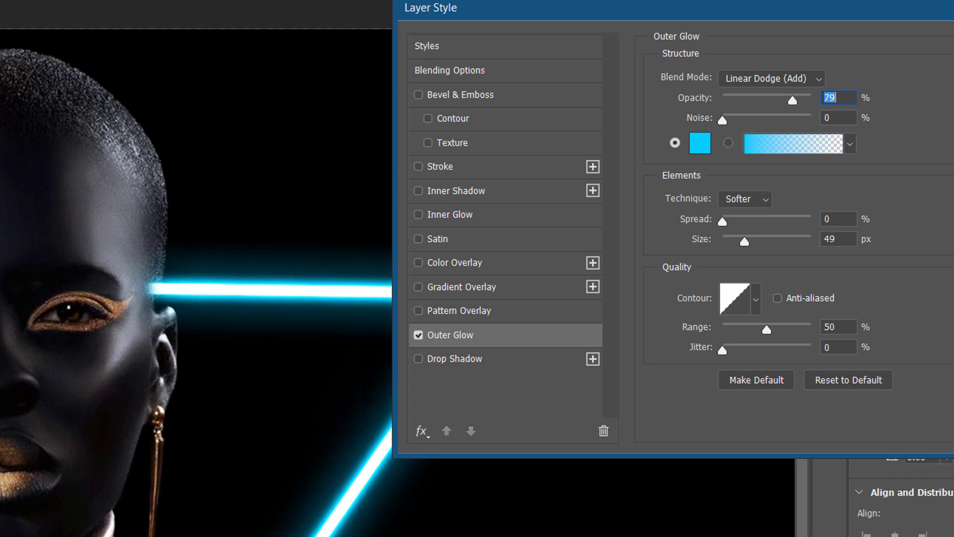
pyautogui.press('Return')
# - Set the foreground color to a bright blue matching the neon glow
pyautogui.scroll(-2, 279, 460)
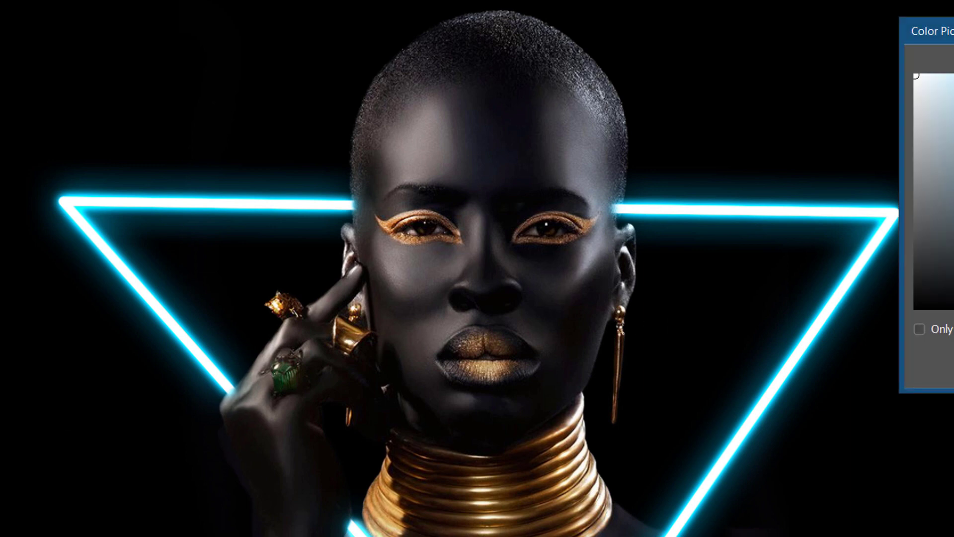
pyautogui.press('Return')
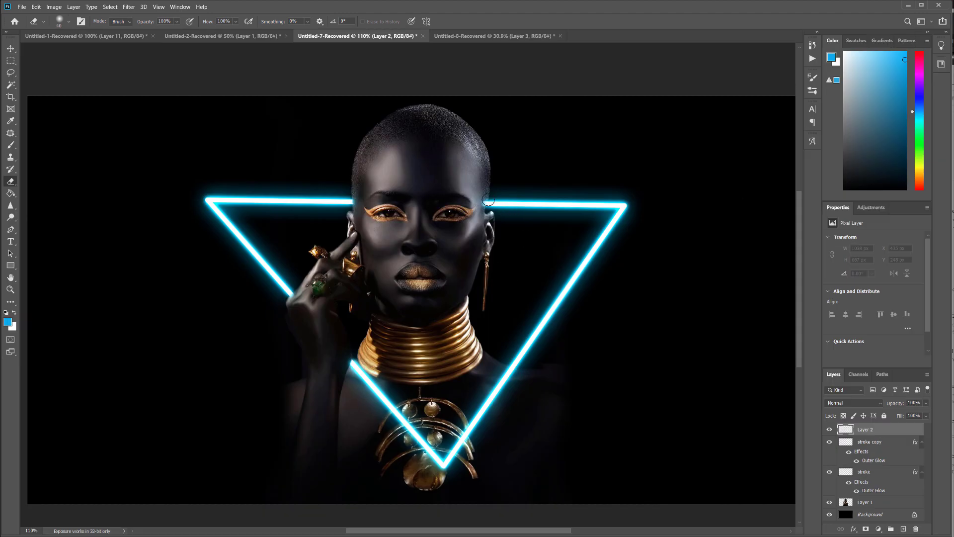
# - Enlarge the Soft Round brush and paint a soft blue spot beside the head, over the neon line near the ear with the long earring
pyautogui.press(']')
pyautogui.press(']')
pyautogui.press(']')
pyautogui.press(']')
pyautogui.press(']')
pyautogui.press(']')
pyautogui.press(']')
pyautogui.press(']')
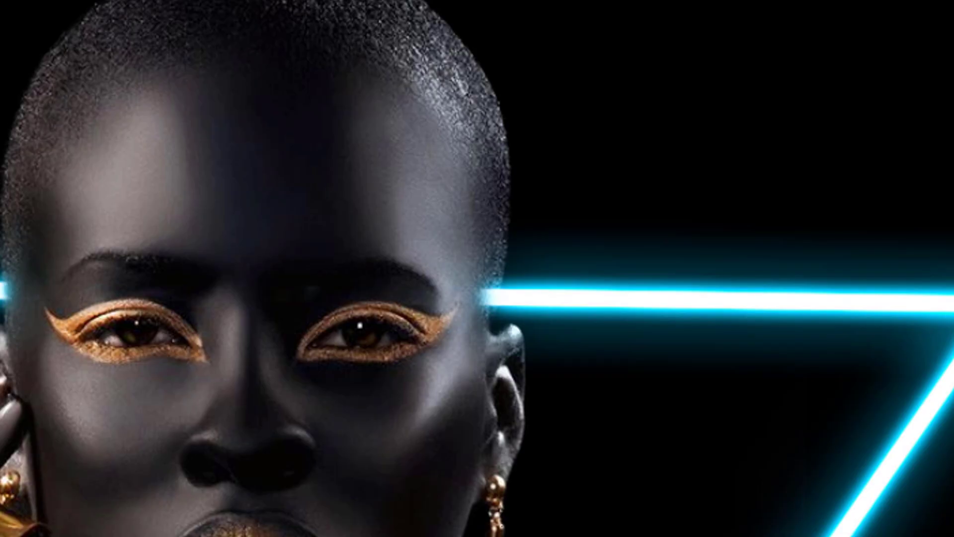
pyautogui.press(']')
pyautogui.press(']')
pyautogui.press(']')
pyautogui.press(']')
pyautogui.press(']')
pyautogui.press(']')
pyautogui.press(']')
pyautogui.press(']')
pyautogui.press(']')
pyautogui.press(']')
pyautogui.press(']')
pyautogui.press(']')
pyautogui.press(']')
pyautogui.press(']')
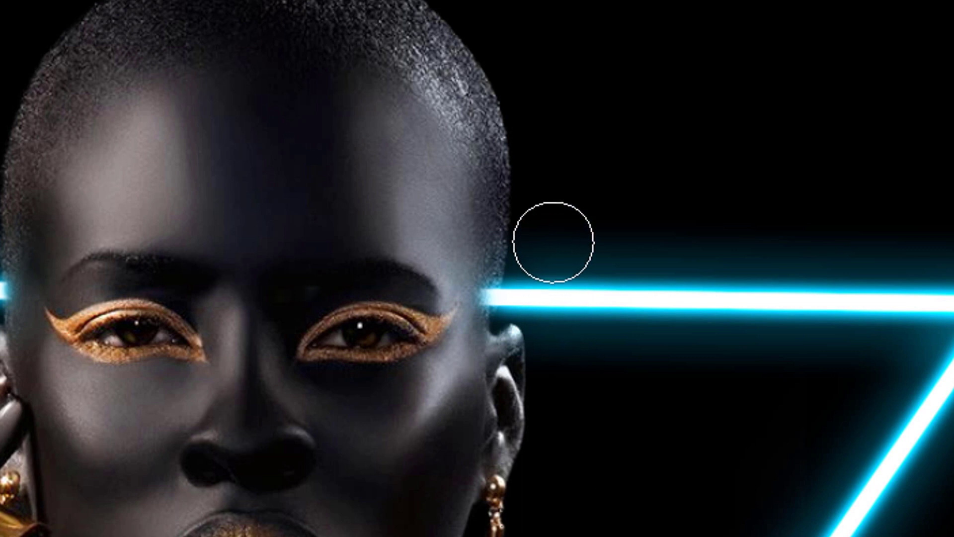
pyautogui.moveTo(573, 244)
pyautogui.mouseDown()
pyautogui.moveTo(552, 372)
pyautogui.moveTo(562, 438)
pyautogui.mouseUp()
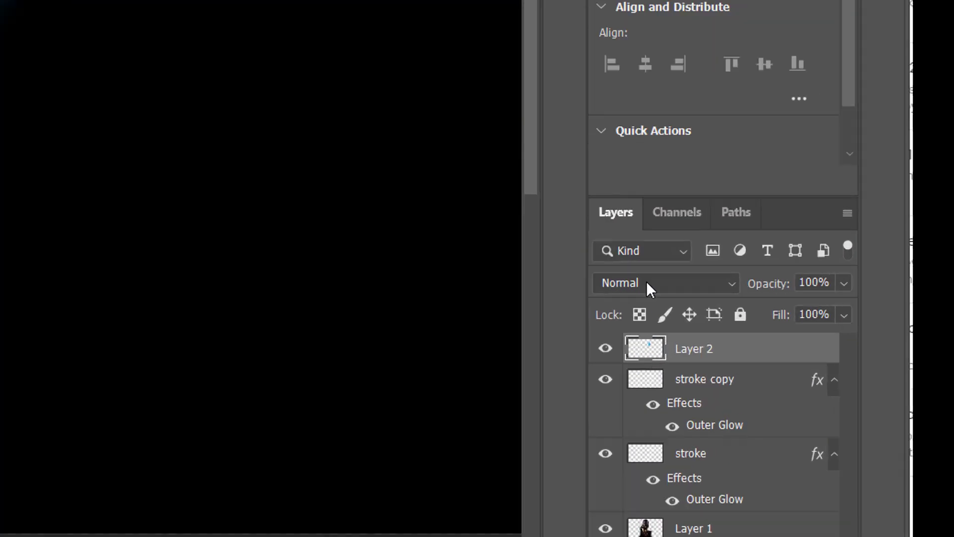
# - Try blending modes including Linear Light on Layer 2, and extend the blue brush light onto the head, ear, hand and necklace beside the neon
pyautogui.click(853, 403)
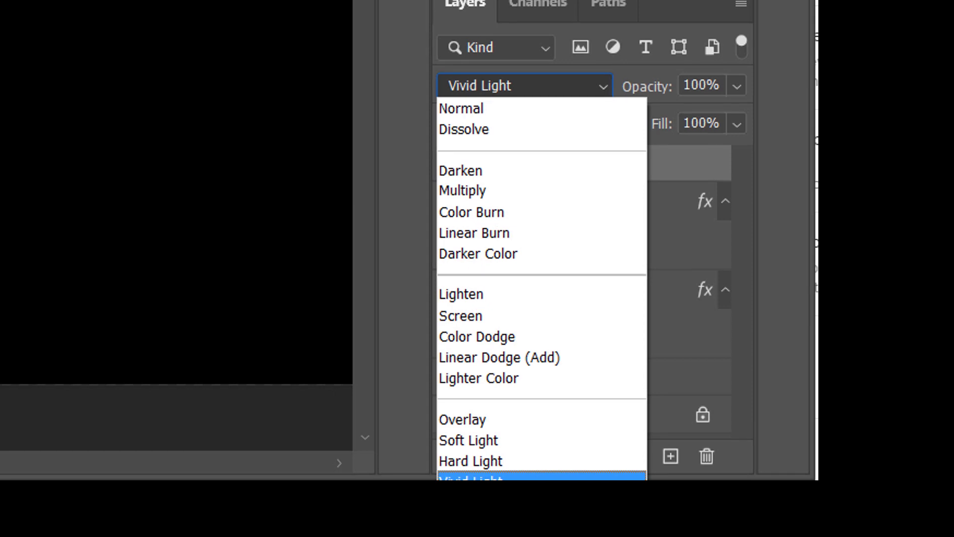
pyautogui.click(509, 500)
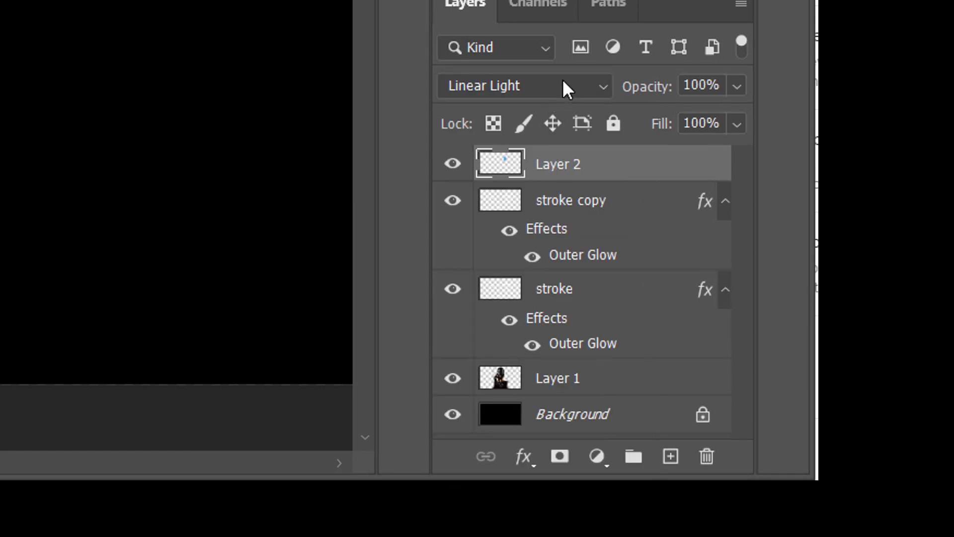
pyautogui.click(581, 82)
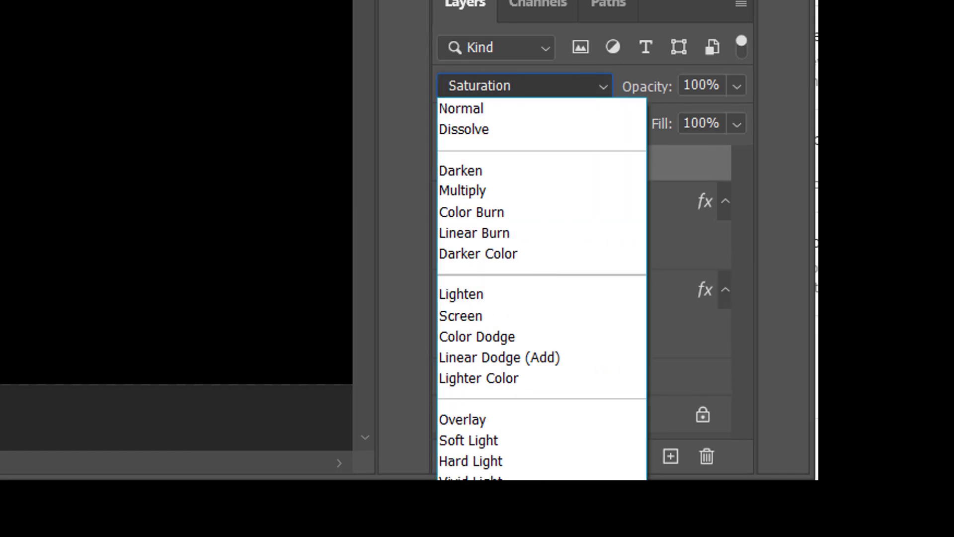
pyautogui.press('Return')
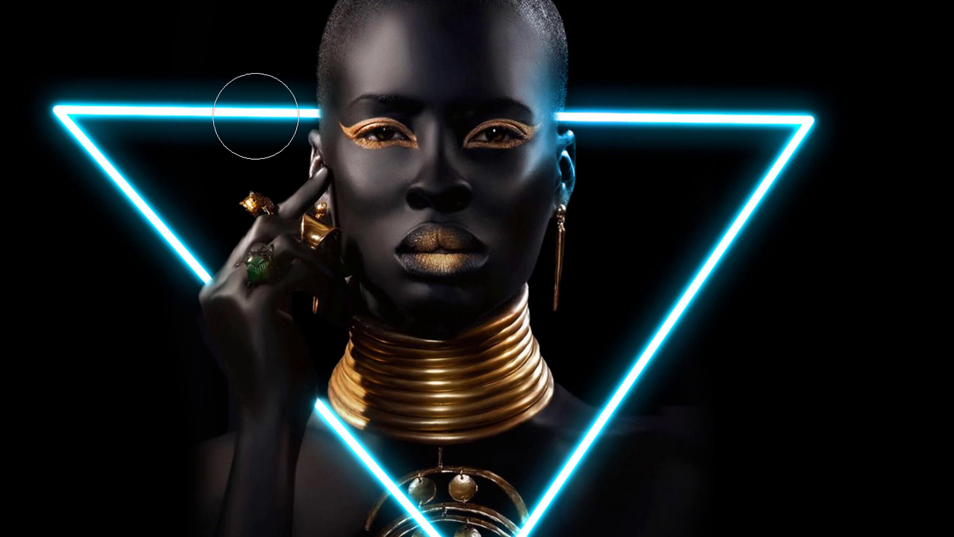
pyautogui.click(286, 110)
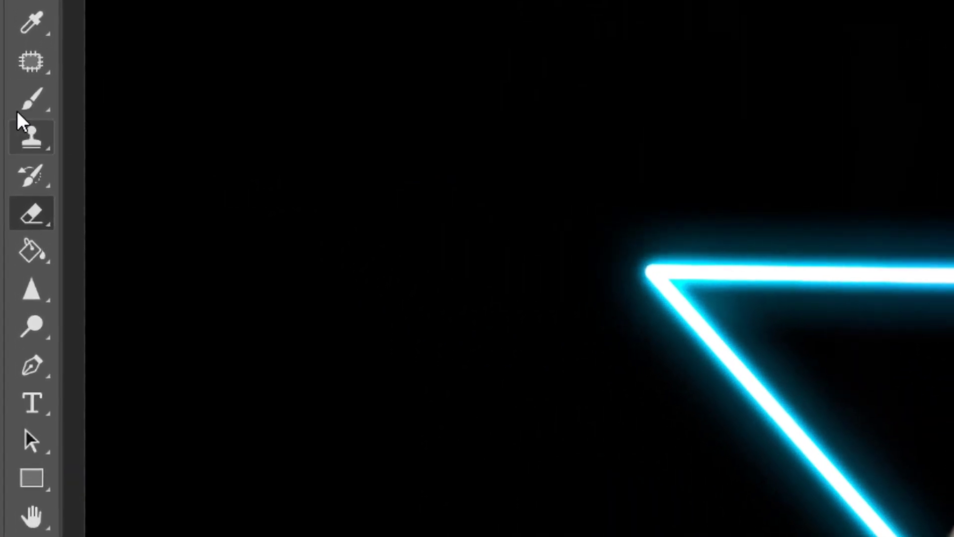
pyautogui.click(10, 146)
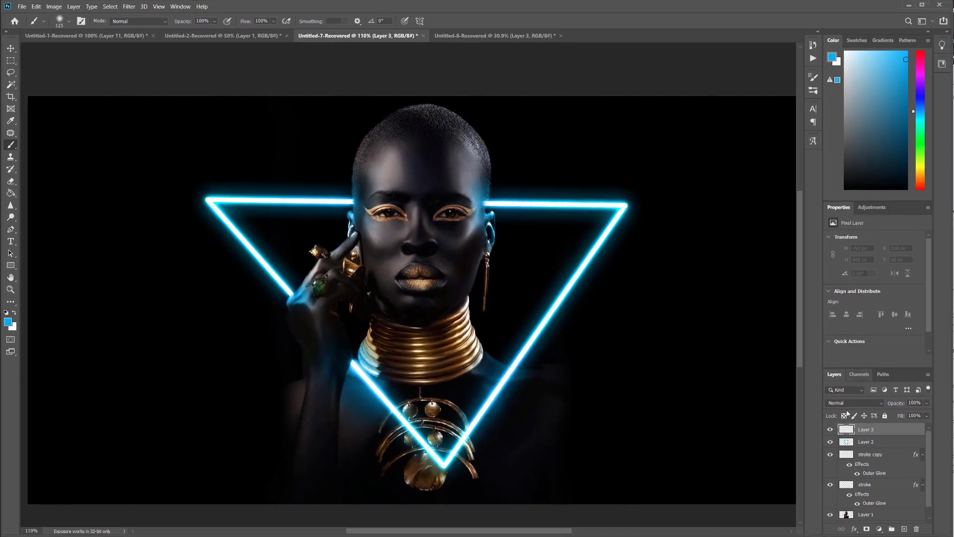
# - Rename Layer 3 as flare and set its blending mode to Linear Dodge (Add)
pyautogui.doubleClick(867, 430)
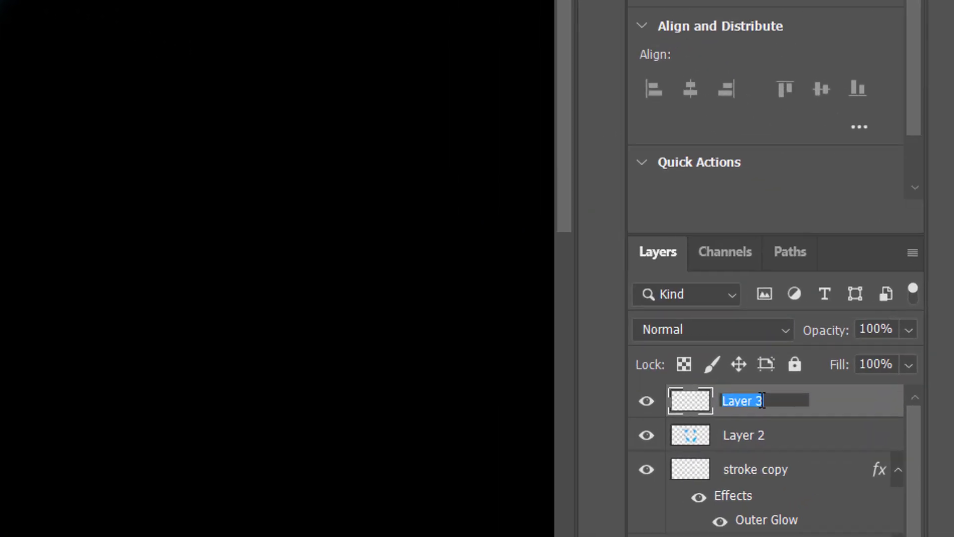
pyautogui.write('flare')
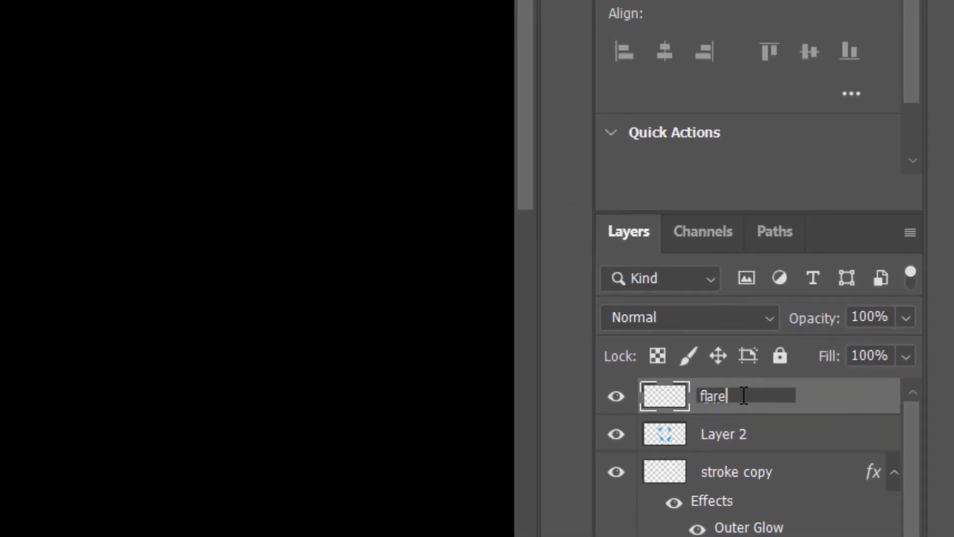
pyautogui.press('Return')
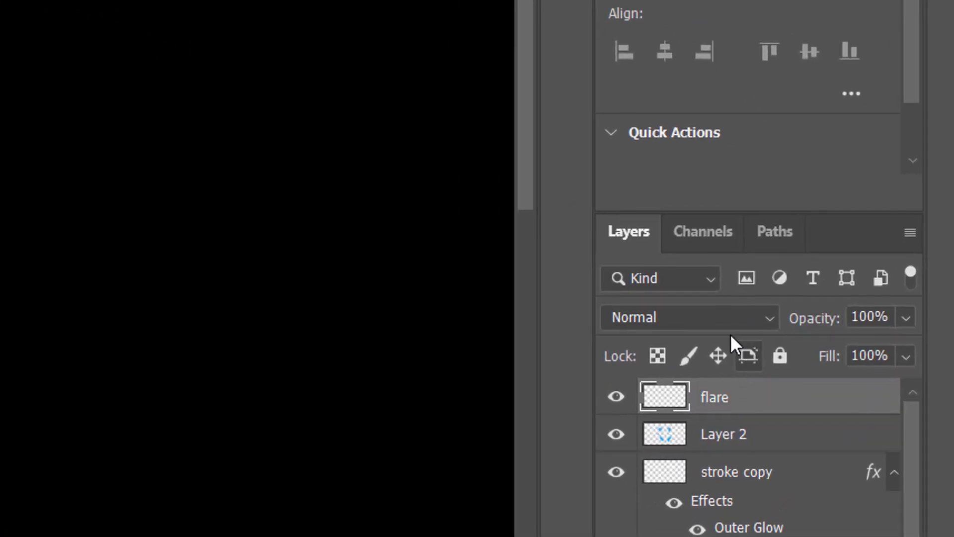
pyautogui.click(739, 318)
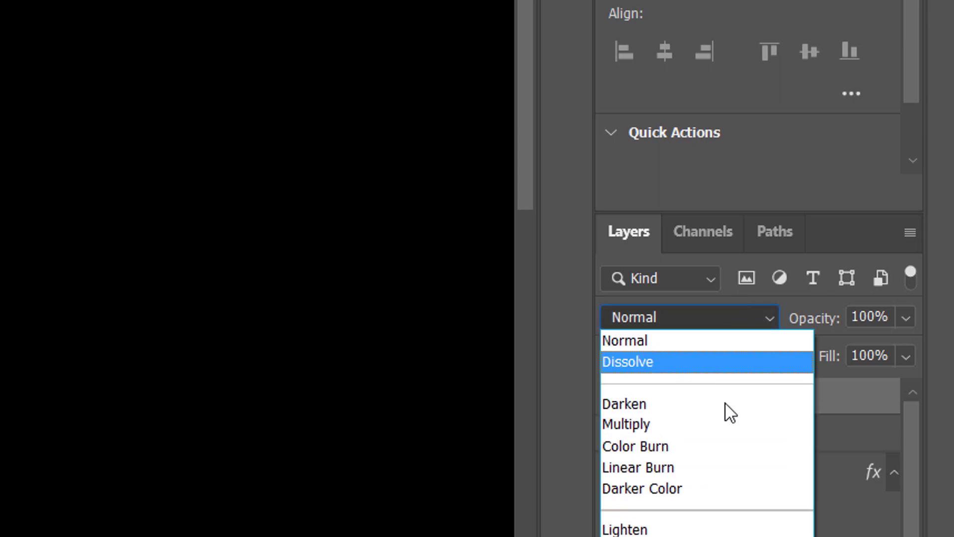
pyautogui.press('Return')
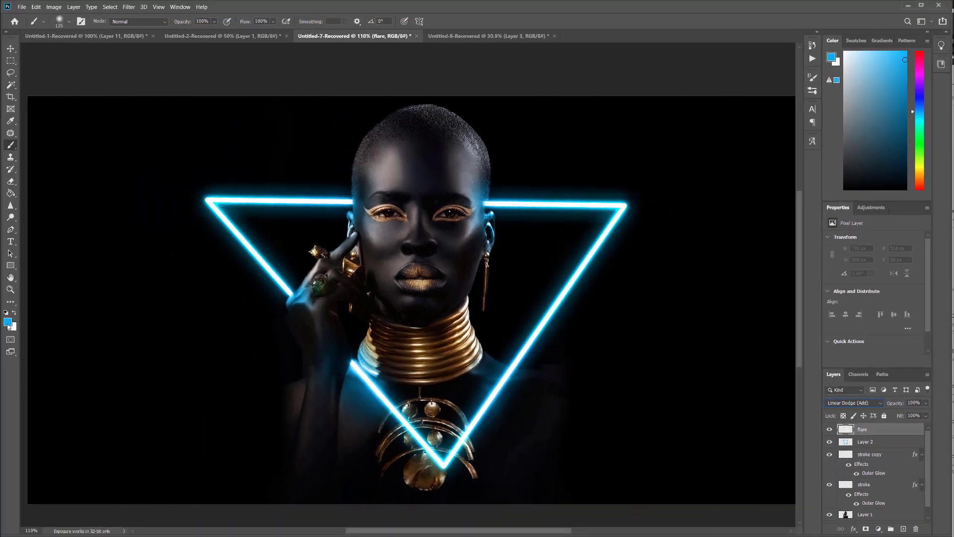
# - Set the foreground color to a dark orange-brown and brush a soft glow over the gold necklace's sides and the gold jewelry by the hand
pyautogui.click(7, 322)
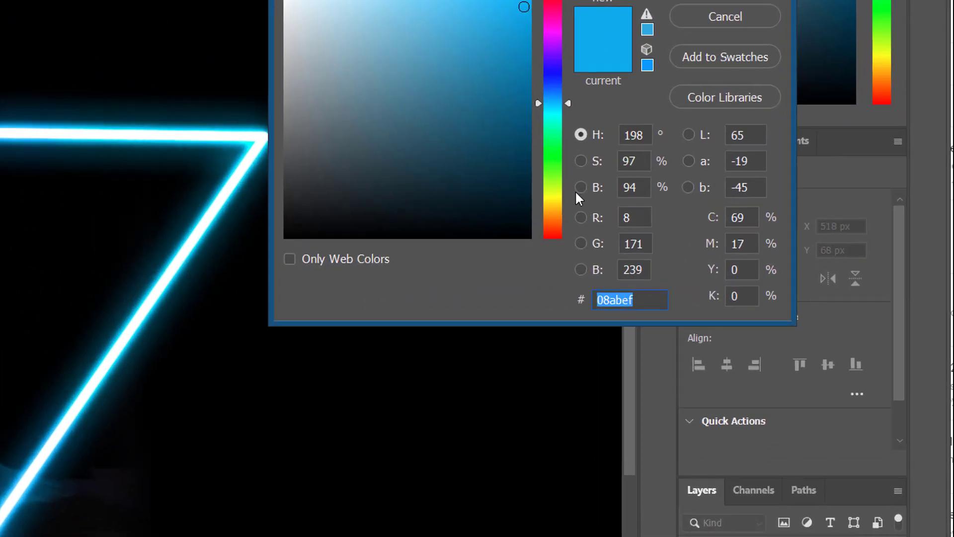
pyautogui.click(762, 244)
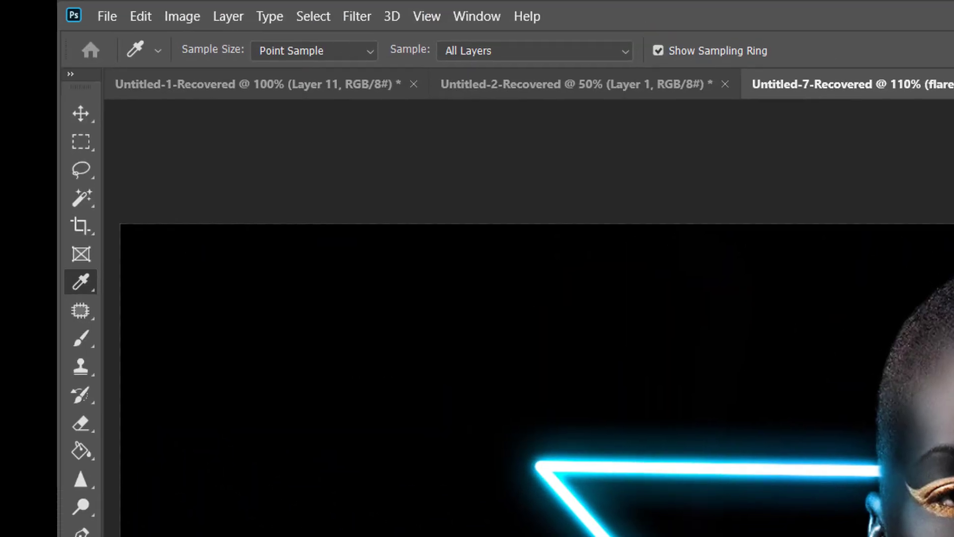
pyautogui.press('b')
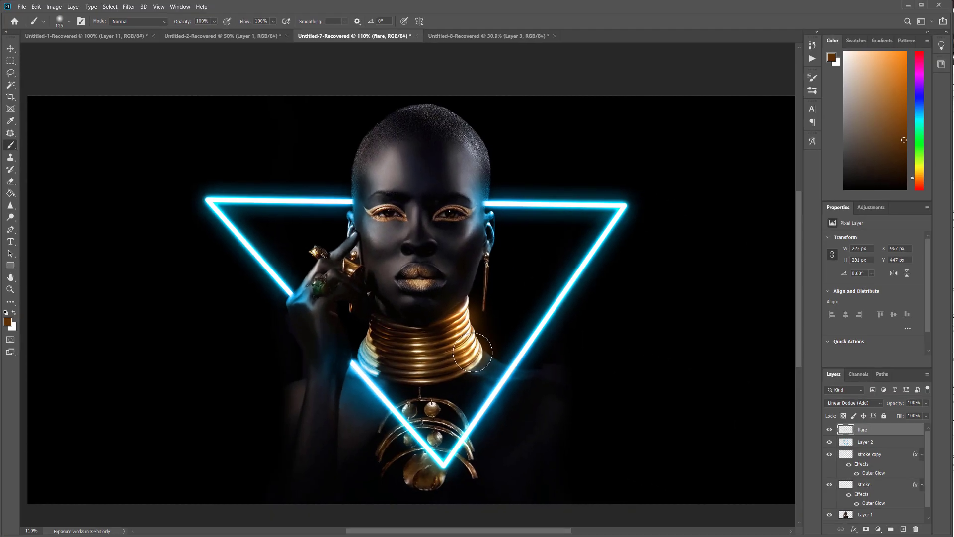
pyautogui.click(367, 339)
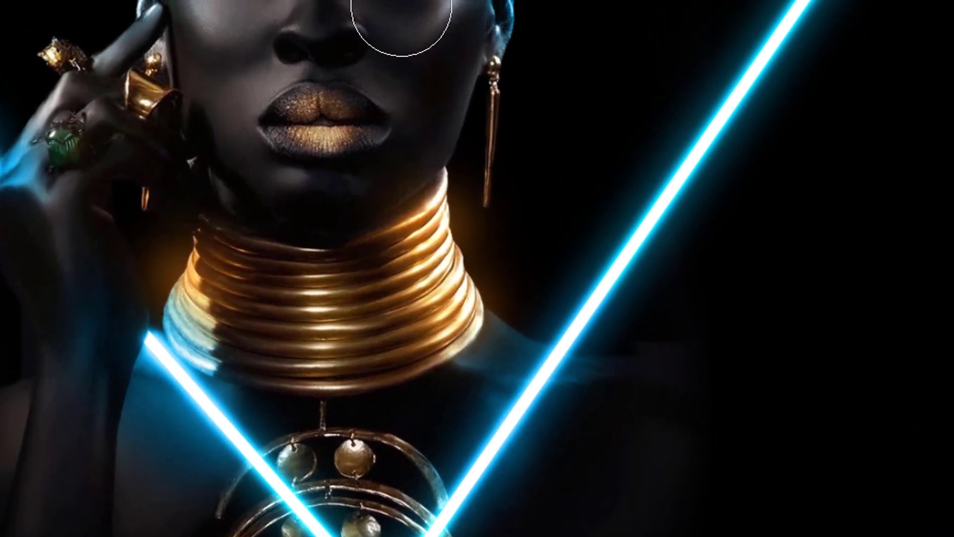
pyautogui.click(142, 96)
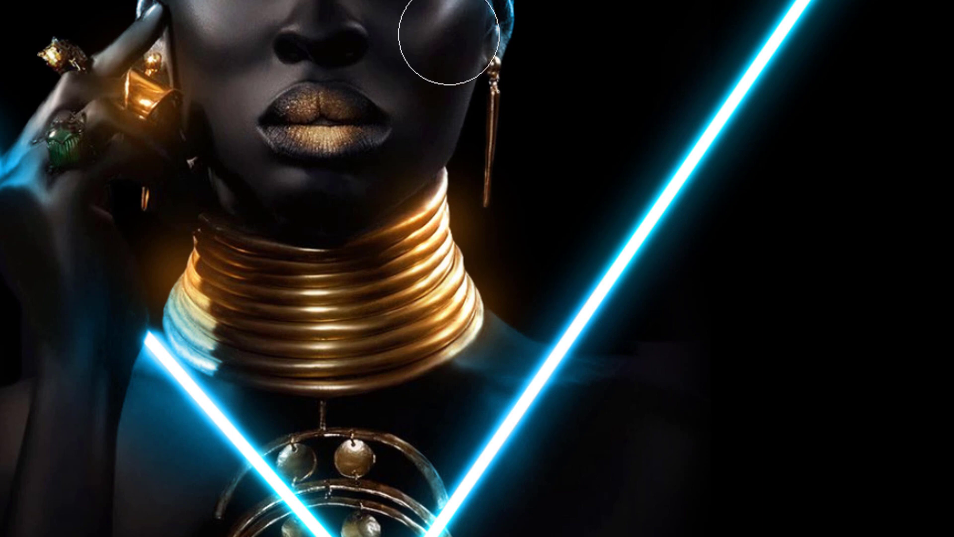
# - Change the foreground color to a bright orange and return to the Brush tool
pyautogui.click(394, 60)
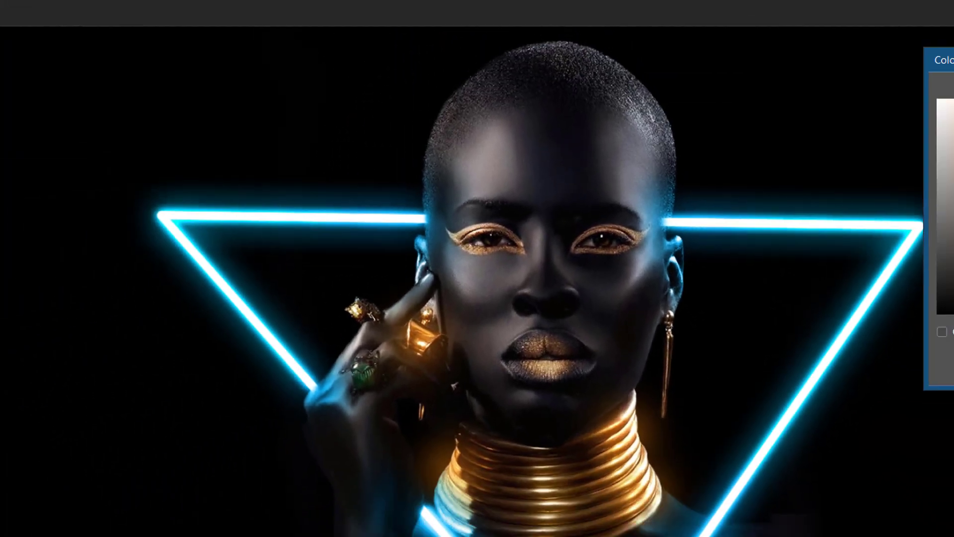
pyautogui.press('Return')
pyautogui.press('b')
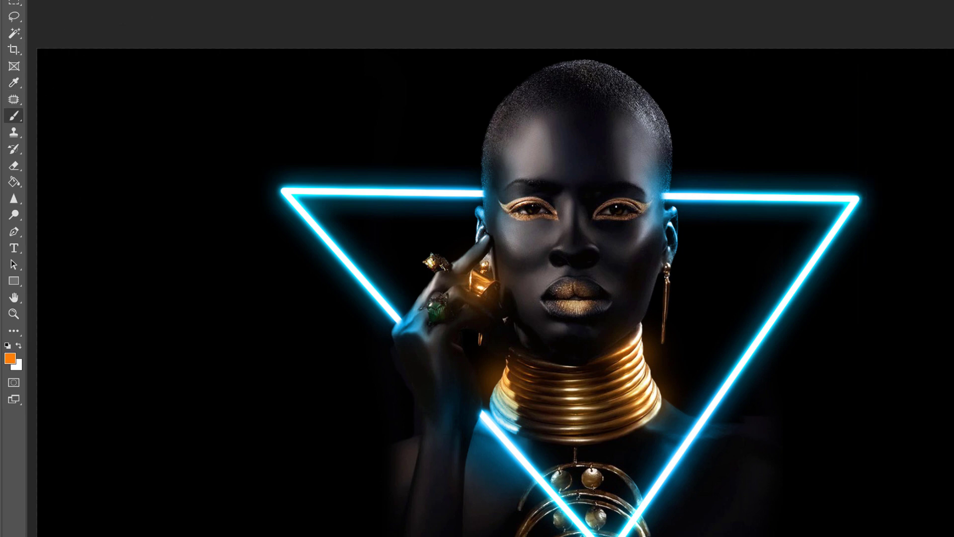
# - Choose a 2500 px brush preset from the Lens Flare set and reduce its size for the jewelry highlights
pyautogui.rightClick(603, 313)
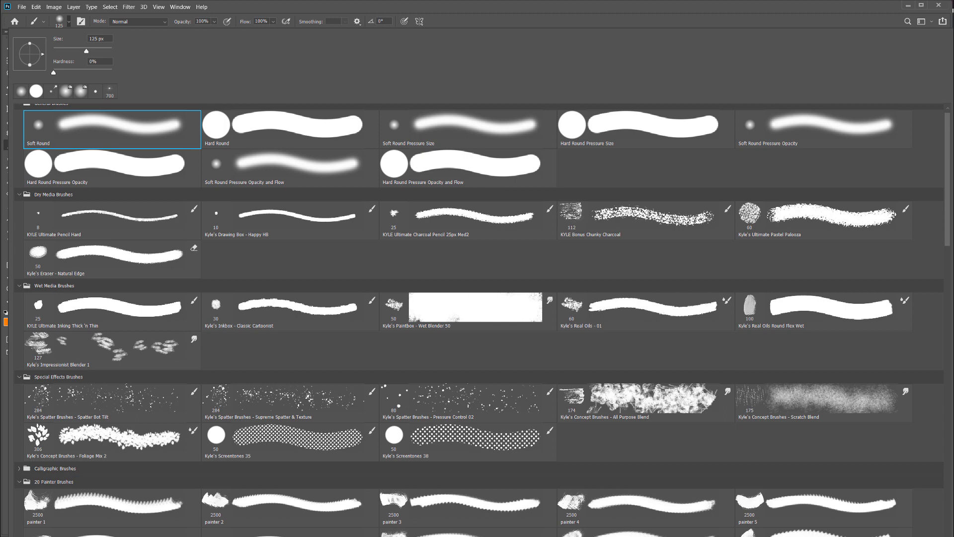
pyautogui.moveTo(841, 440); pyautogui.dragTo(874, 456)
pyautogui.moveTo(848, 131); pyautogui.dragTo(841, 181)
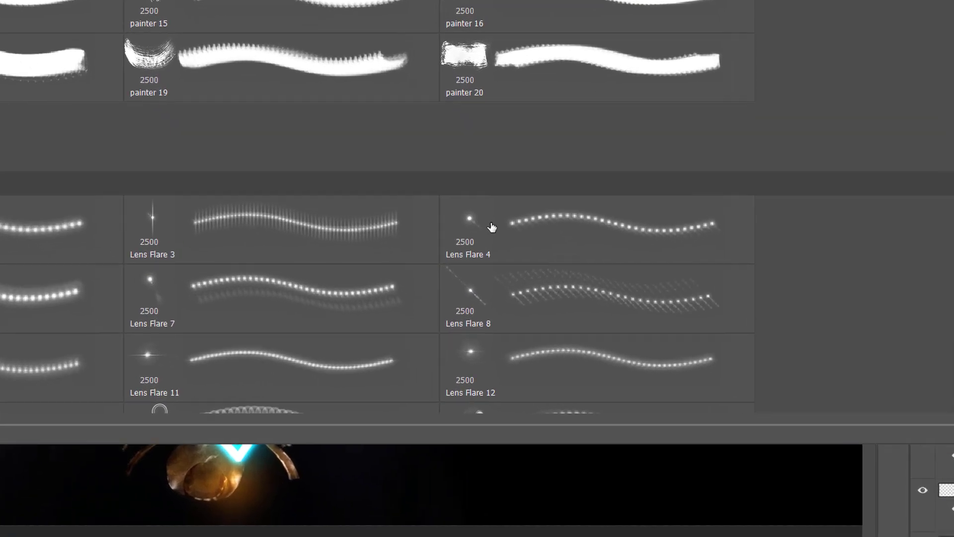
pyautogui.doubleClick(588, 334)
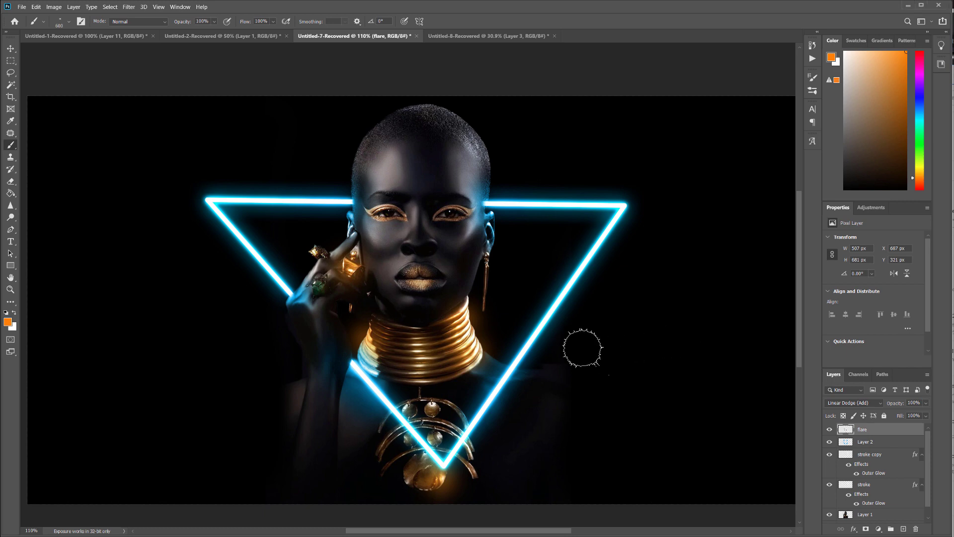
pyautogui.press('[')
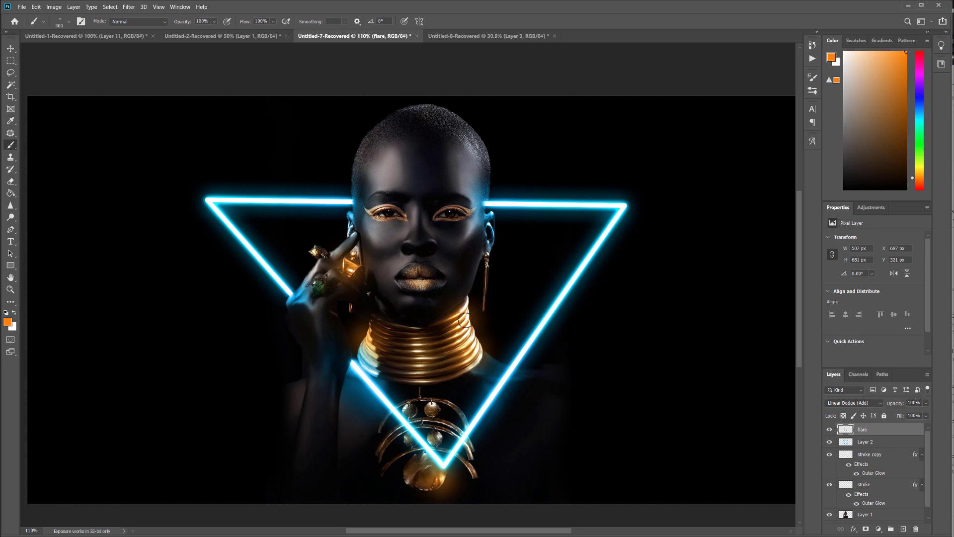